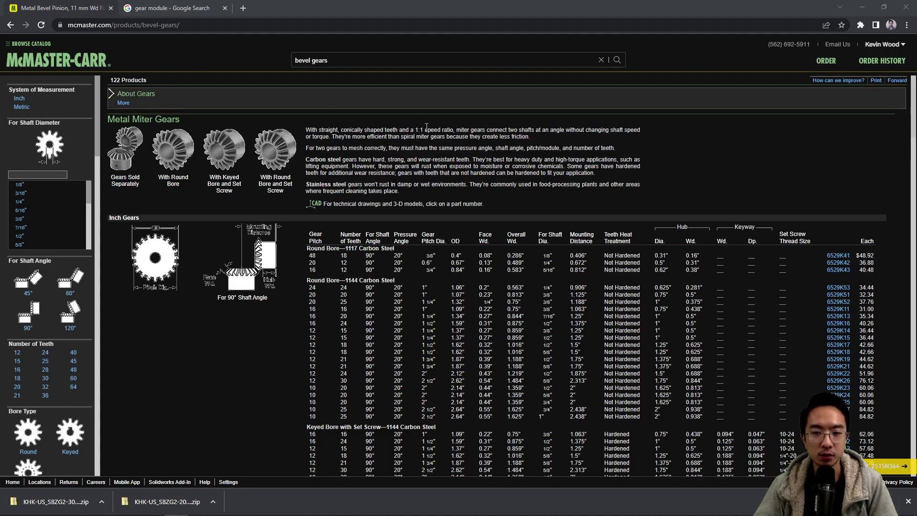
Browse the catalog to the metric tables under Metal Bevel Gears and check the definition of gear module in the Google results.
{"action": "scroll", "coordinate": [427, 152], "scroll_direction": "down", "scroll_amount": 15}
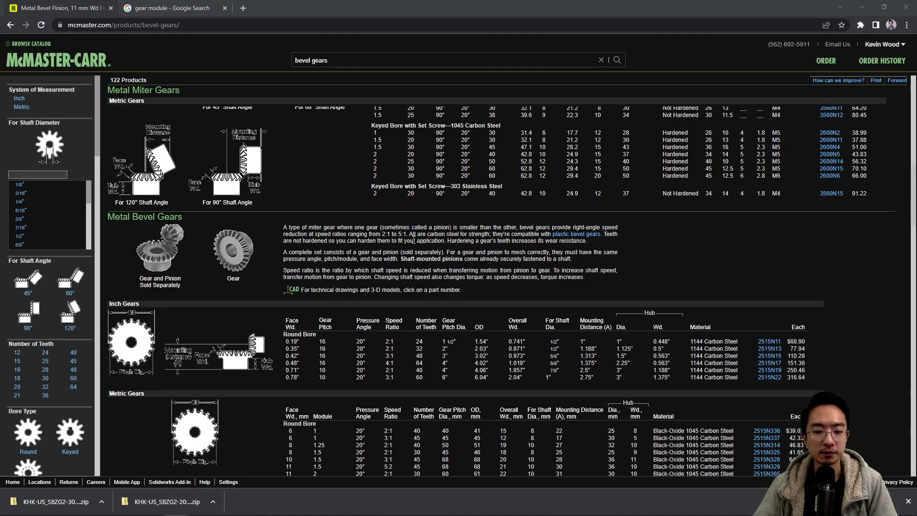
{"action": "scroll", "coordinate": [276, 275], "scroll_direction": "down", "scroll_amount": 3}
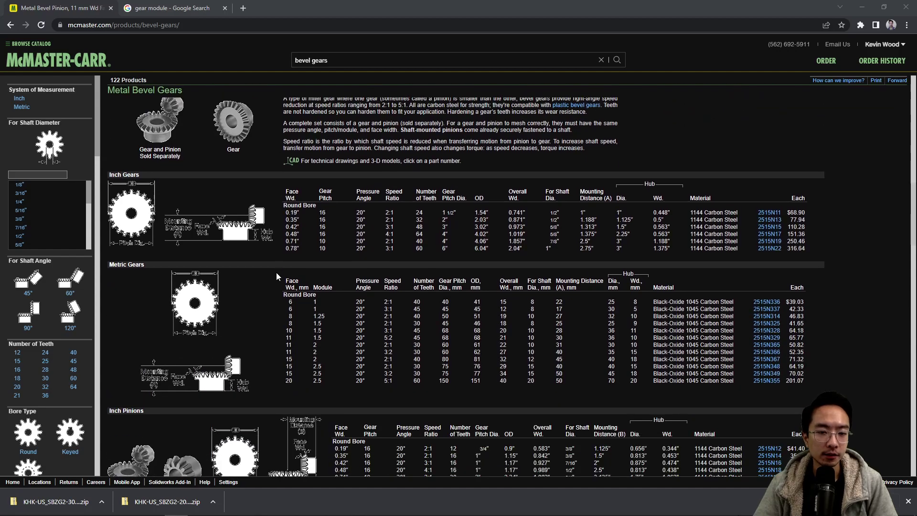
{"action": "scroll", "coordinate": [276, 276], "scroll_direction": "down", "scroll_amount": 1}
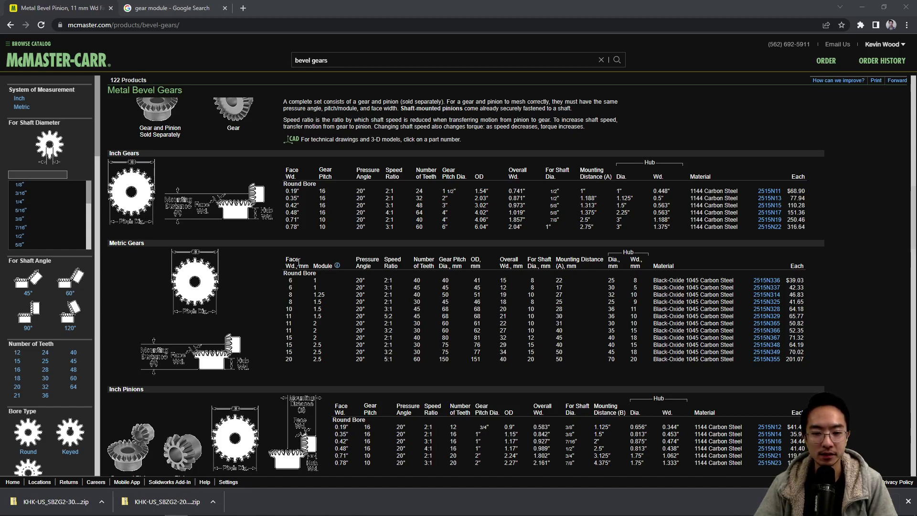
{"action": "scroll", "coordinate": [298, 262], "scroll_direction": "down", "scroll_amount": 3}
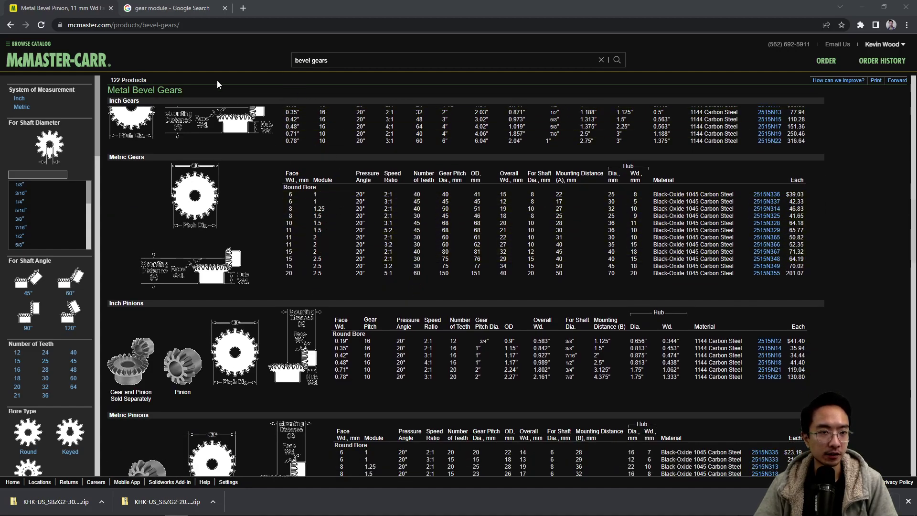
{"action": "left_click", "coordinate": [190, 10]}
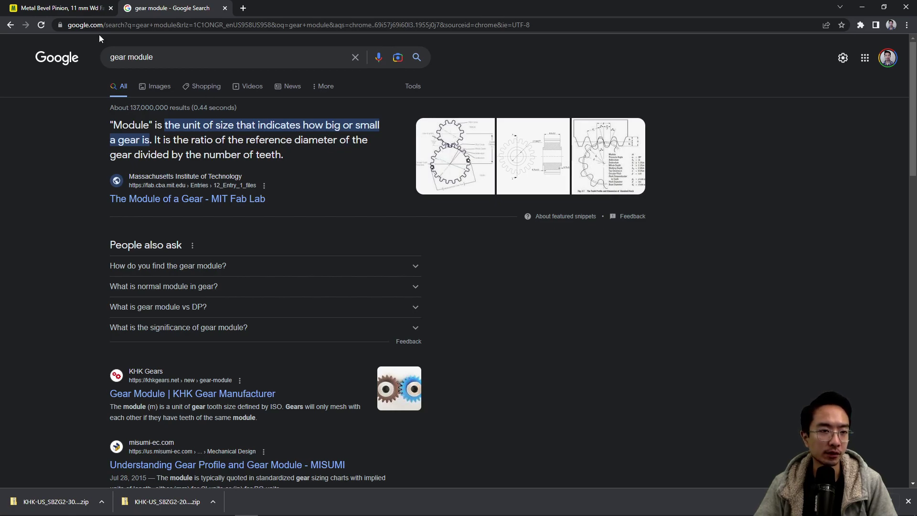
{"action": "left_click", "coordinate": [67, 12]}
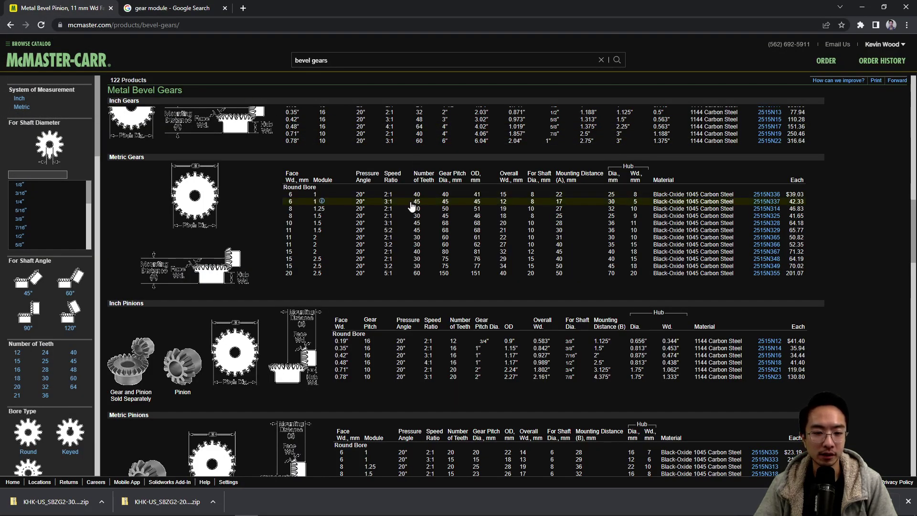
Check the metric gears against the metric pinions and open the page of the 2.5 module, 3:2 bevel gear 2515N349 separately.
{"action": "scroll", "coordinate": [299, 261], "scroll_direction": "down", "scroll_amount": 2}
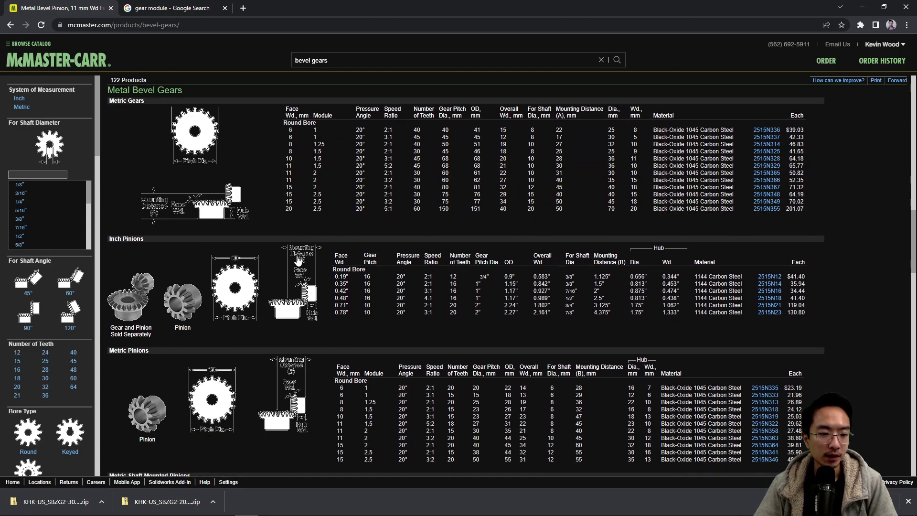
{"action": "scroll", "coordinate": [299, 261], "scroll_direction": "down", "scroll_amount": 3}
{"action": "scroll", "coordinate": [297, 259], "scroll_direction": "up", "scroll_amount": 4}
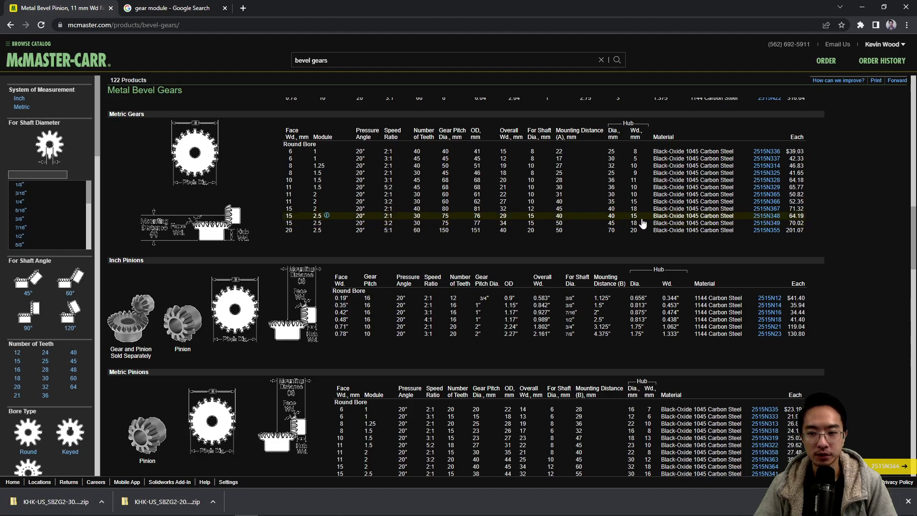
{"action": "middle_click", "coordinate": [769, 225]}
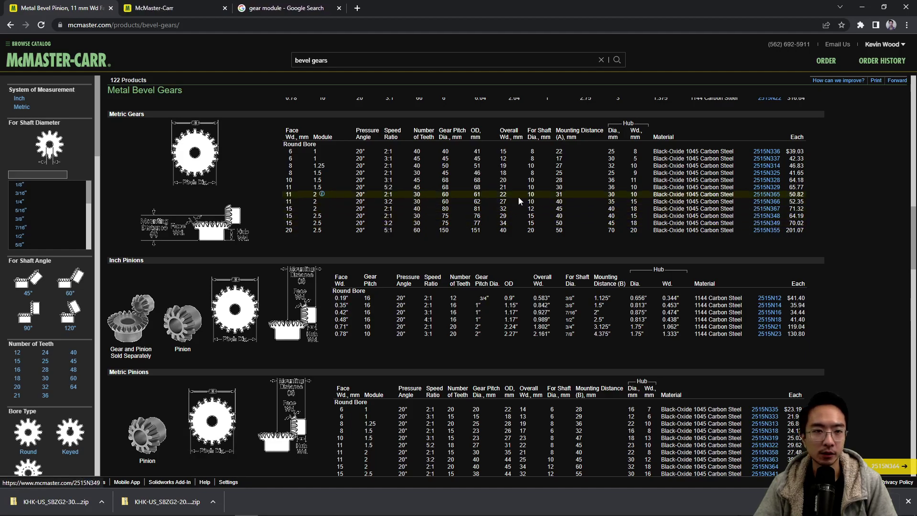
{"action": "scroll", "coordinate": [388, 432], "scroll_direction": "down", "scroll_amount": 1}
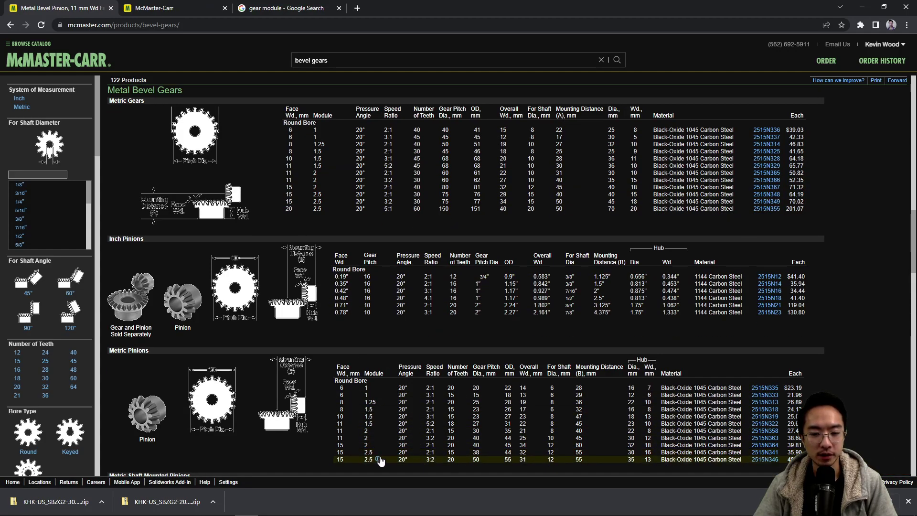
{"action": "left_click", "coordinate": [159, 9]}
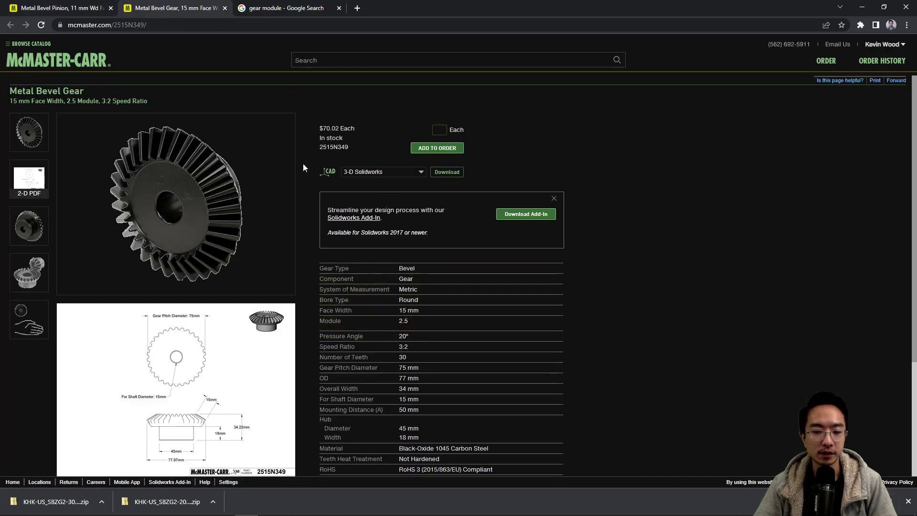
Open the product page of the matching 2.5 module, 3:2 metric pinion 2515N346 from the bevel gears listing, keeping the listing open.
{"action": "left_click", "coordinate": [73, 9]}
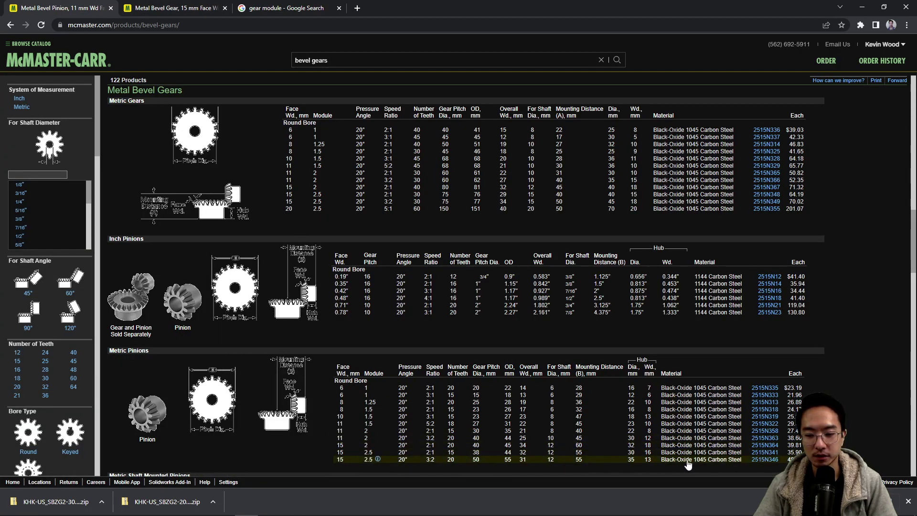
{"action": "middle_click", "coordinate": [770, 461]}
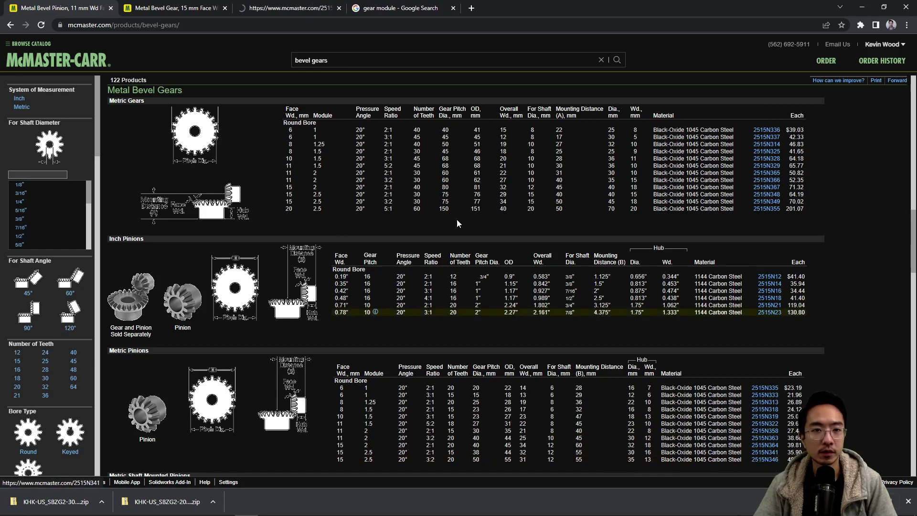
{"action": "left_click", "coordinate": [284, 7]}
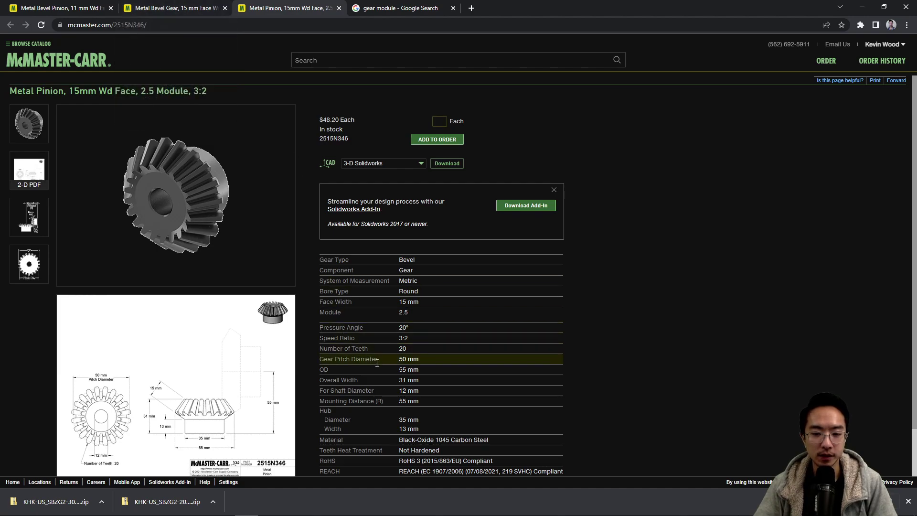
Compare the number of teeth and the technical drawings on the product pages of the pinion and the bevel gear.
{"action": "double_click", "coordinate": [401, 348]}
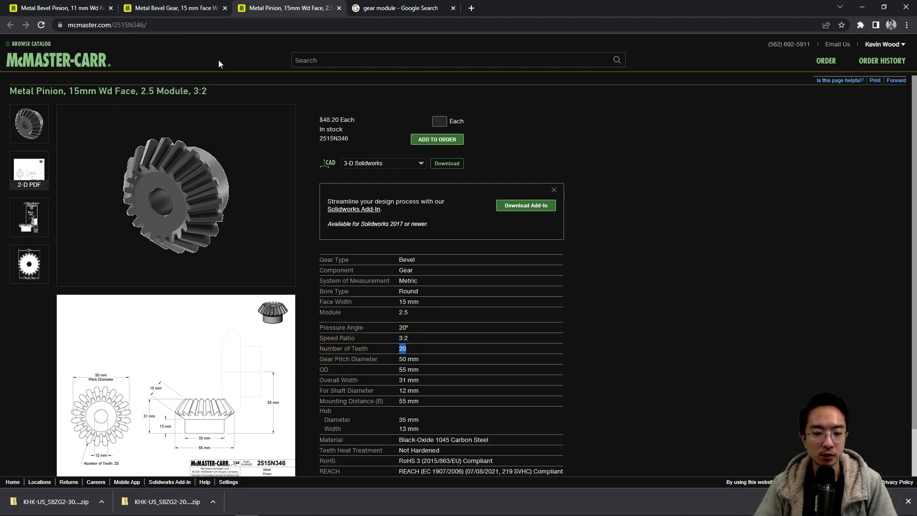
{"action": "left_click", "coordinate": [155, 10]}
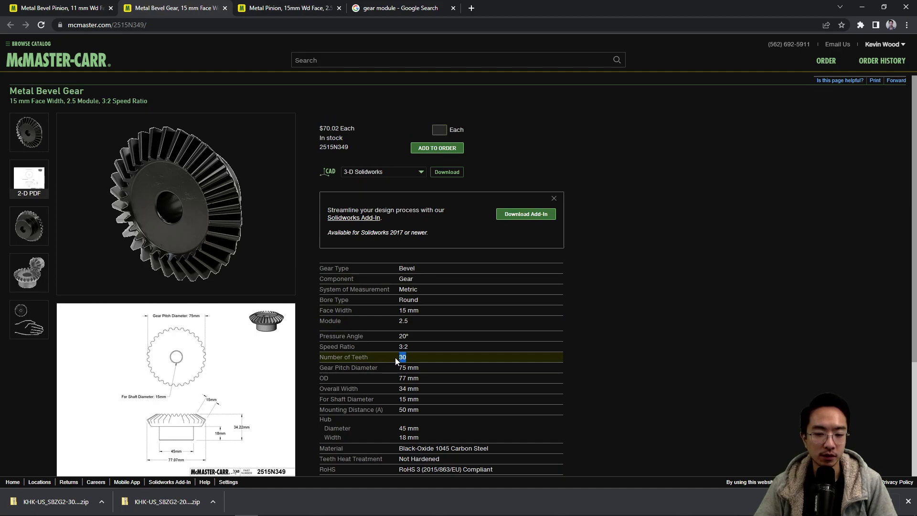
{"action": "scroll", "coordinate": [396, 357], "scroll_direction": "down", "scroll_amount": 1}
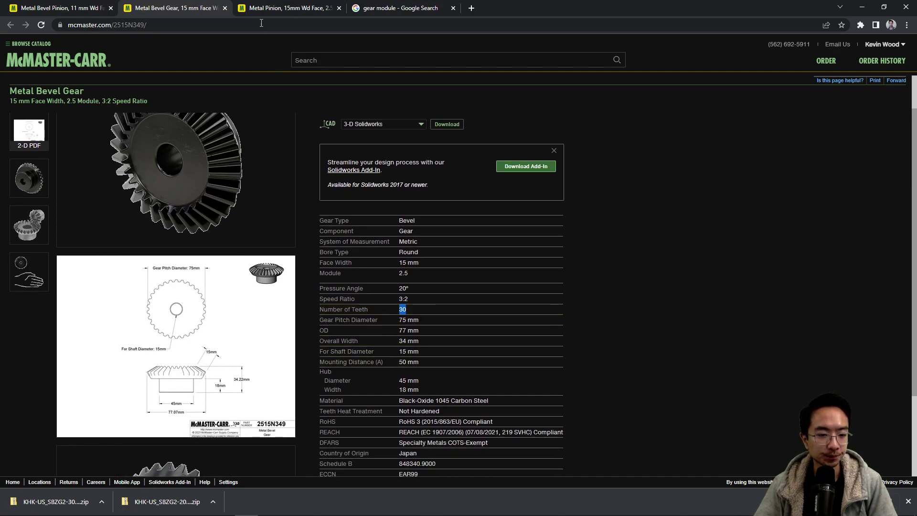
{"action": "left_click", "coordinate": [269, 9]}
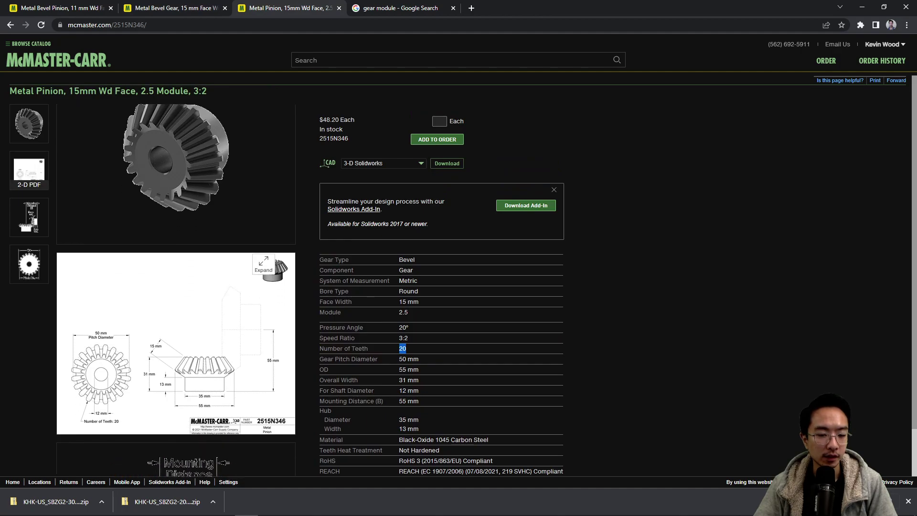
{"action": "left_click", "coordinate": [162, 6]}
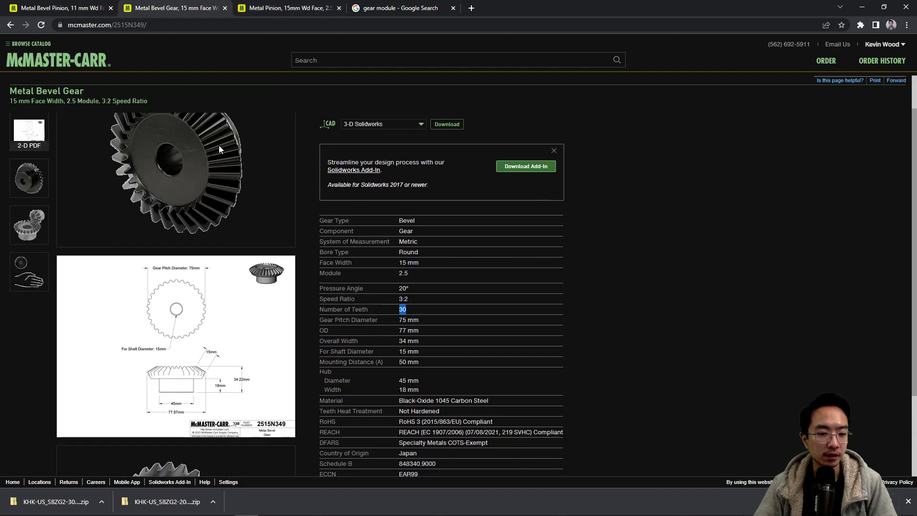
{"action": "mouse_move", "coordinate": [179, 269]}
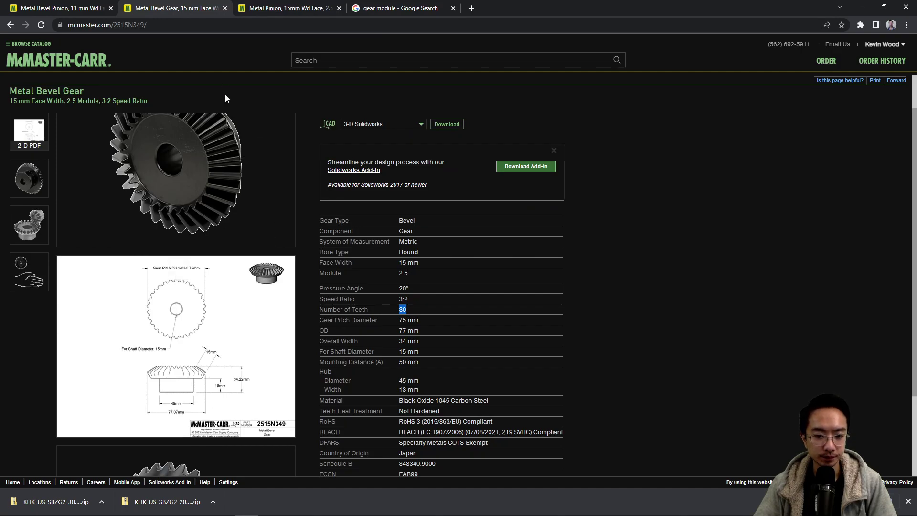
{"action": "scroll", "coordinate": [178, 269], "scroll_direction": "down", "scroll_amount": 3}
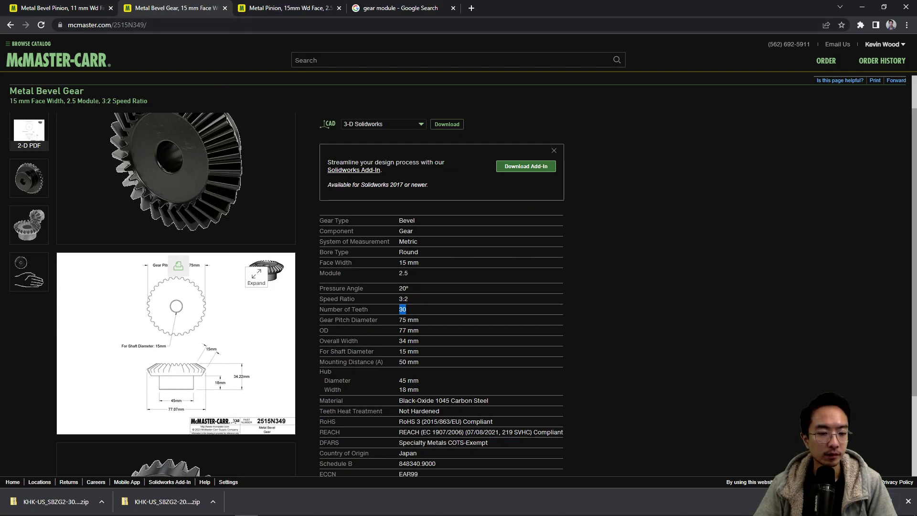
Compare mounting distance B on the pinion's page with mounting distance A on the bevel gear's page.
{"action": "left_click", "coordinate": [275, 7]}
{"action": "scroll", "coordinate": [267, 315], "scroll_direction": "down", "scroll_amount": 1}
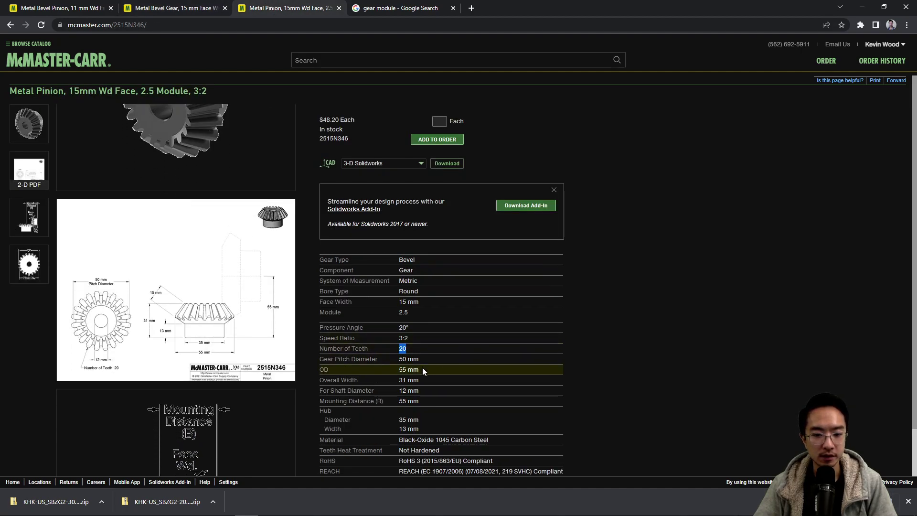
{"action": "left_click_drag", "start_coordinate": [420, 402], "coordinate": [399, 404]}
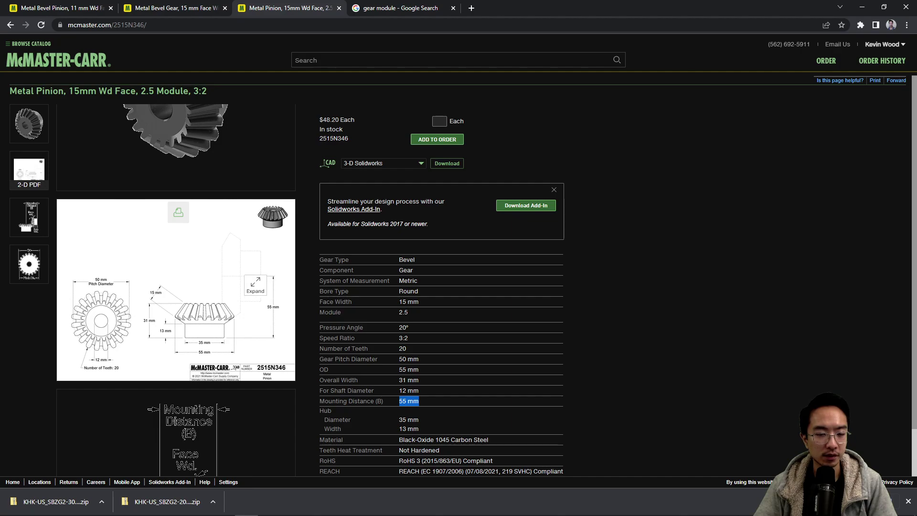
{"action": "left_click", "coordinate": [176, 8]}
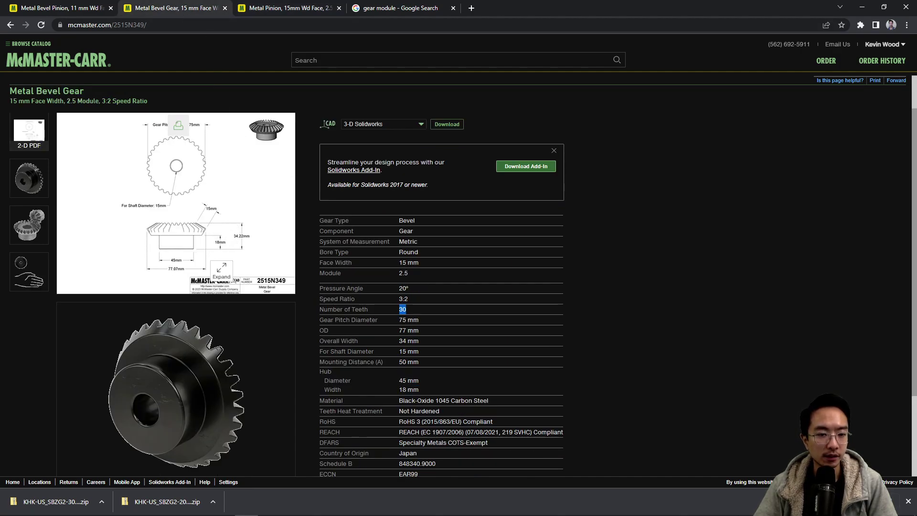
{"action": "left_click_drag", "start_coordinate": [420, 363], "coordinate": [389, 362]}
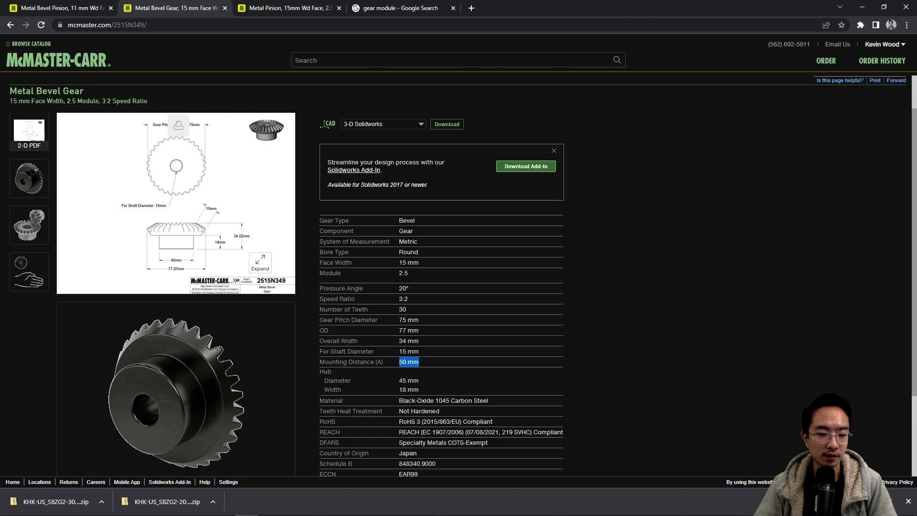
{"action": "scroll", "coordinate": [258, 268], "scroll_direction": "down", "scroll_amount": 5}
{"action": "scroll", "coordinate": [253, 258], "scroll_direction": "up", "scroll_amount": 3}
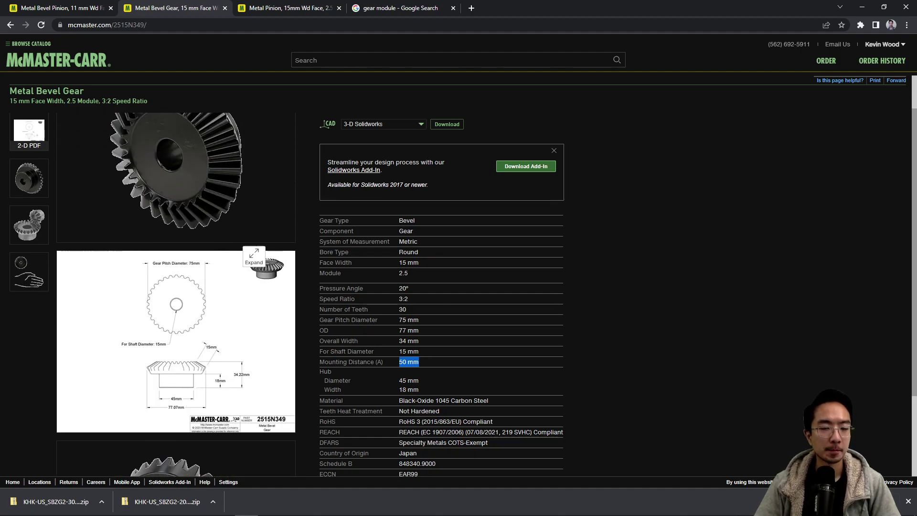
Download the pinion's 3-D Solidworks model as 2515N346_Metal Pinion.SLDPRT into the 27-bevel-gear folder.
{"action": "left_click", "coordinate": [275, 7]}
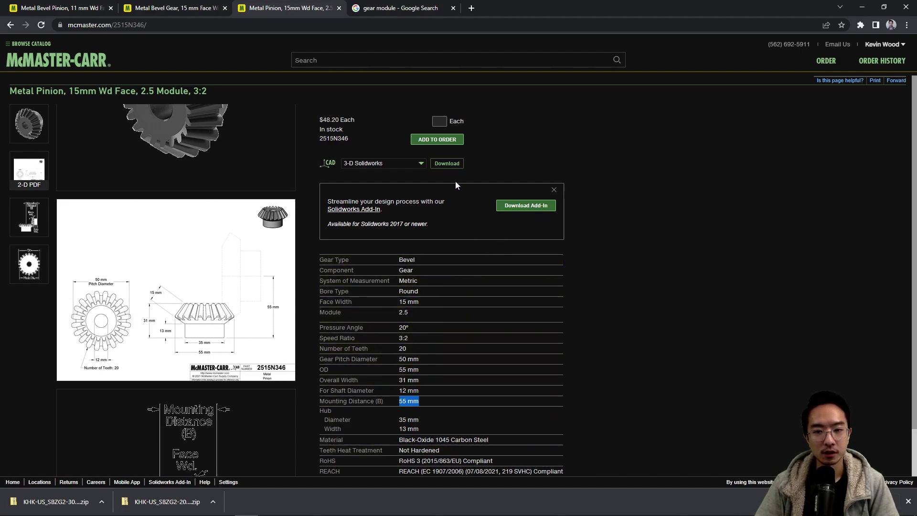
{"action": "left_click", "coordinate": [446, 164]}
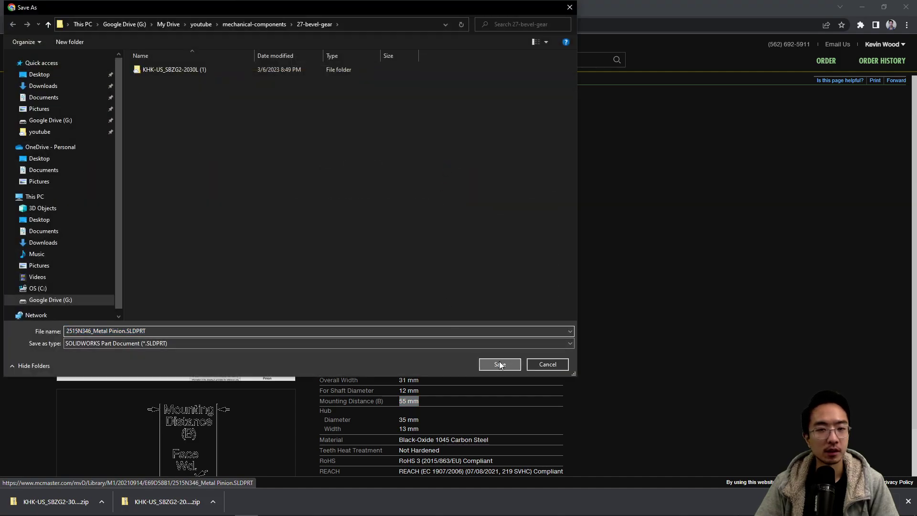
{"action": "left_click", "coordinate": [500, 365]}
Download the bevel gear's 3-D Solidworks model as 2515N349_Metal Bevel Gear.SLDPRT into the 27-bevel-gear folder.
{"action": "left_click", "coordinate": [198, 13]}
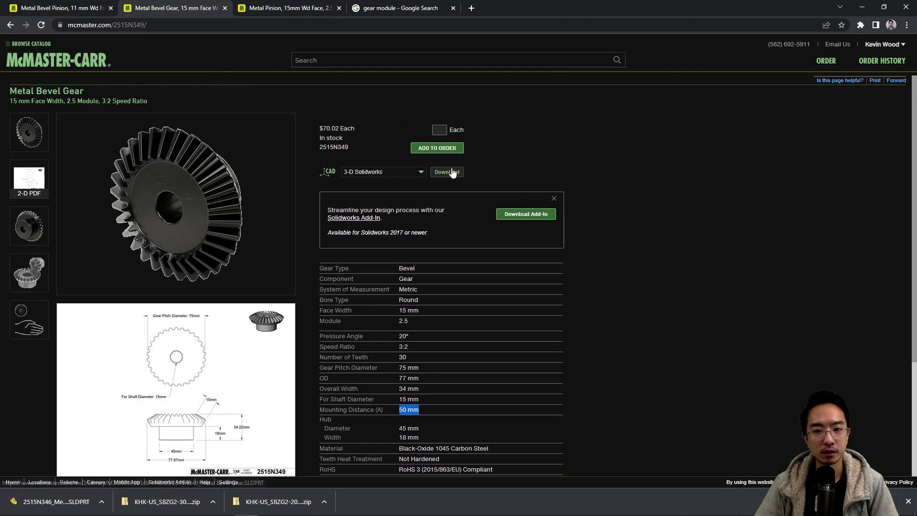
{"action": "left_click", "coordinate": [451, 172]}
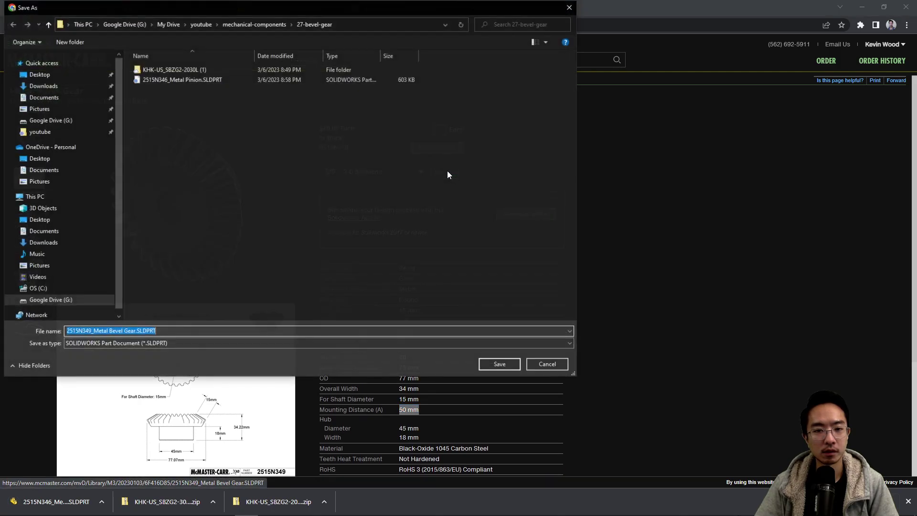
{"action": "left_click", "coordinate": [503, 366]}
Open the downloaded pinion and bevel gear parts in SOLIDWORKS and decline feature recognition for the pinion.
{"action": "left_click", "coordinate": [158, 500]}
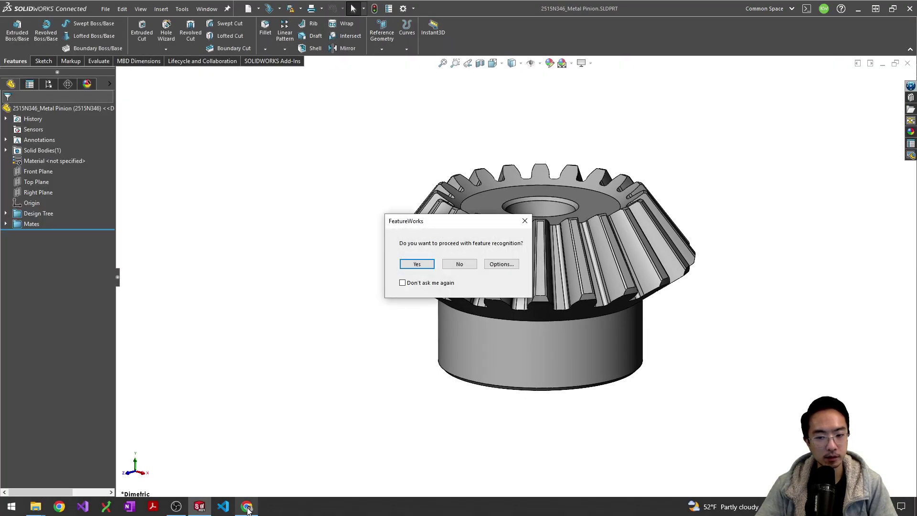
{"action": "left_click", "coordinate": [247, 506]}
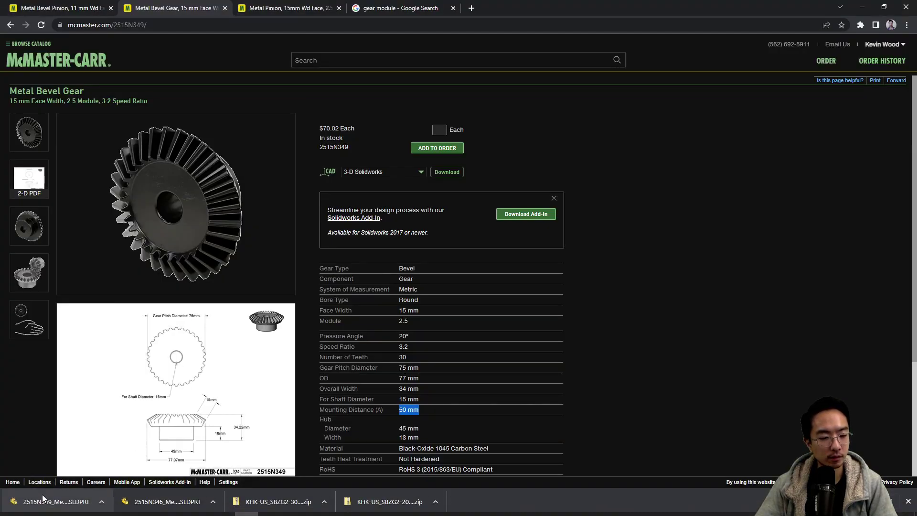
{"action": "left_click", "coordinate": [46, 502]}
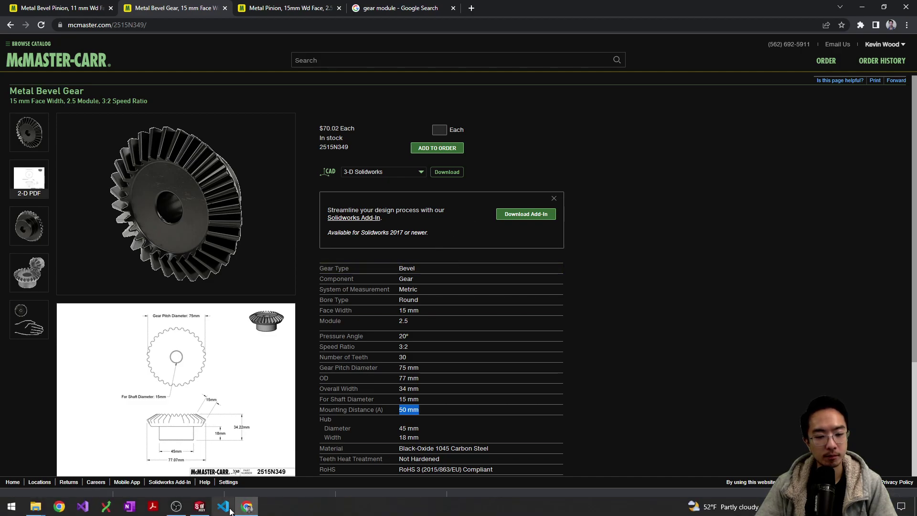
{"action": "left_click", "coordinate": [205, 509]}
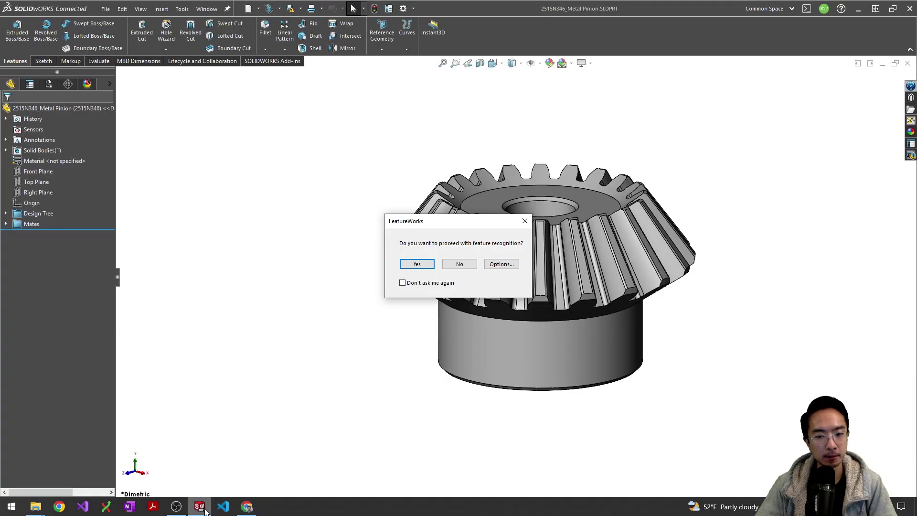
{"action": "left_click", "coordinate": [459, 264]}
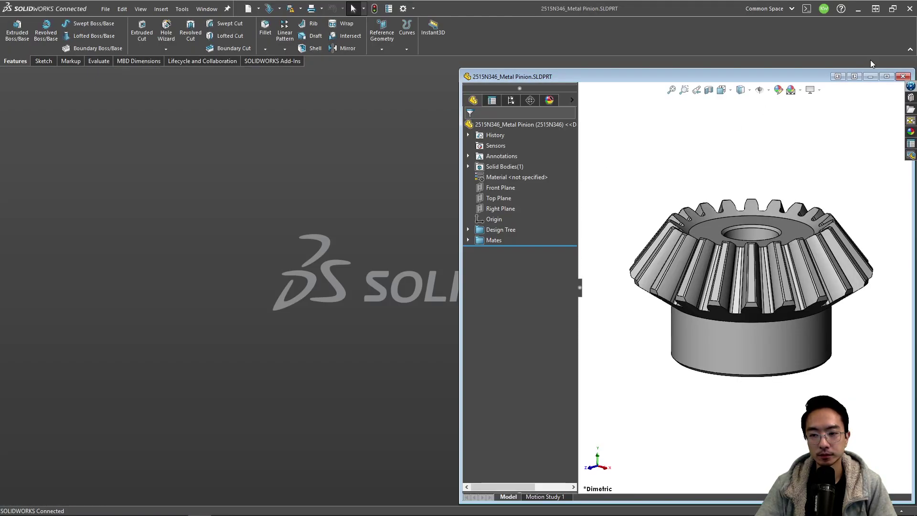
Open the downloaded 2515N349_Metal Bevel Gear part and show its window side by side with the pinion.
{"action": "left_click", "coordinate": [871, 63]}
{"action": "left_click", "coordinate": [247, 511]}
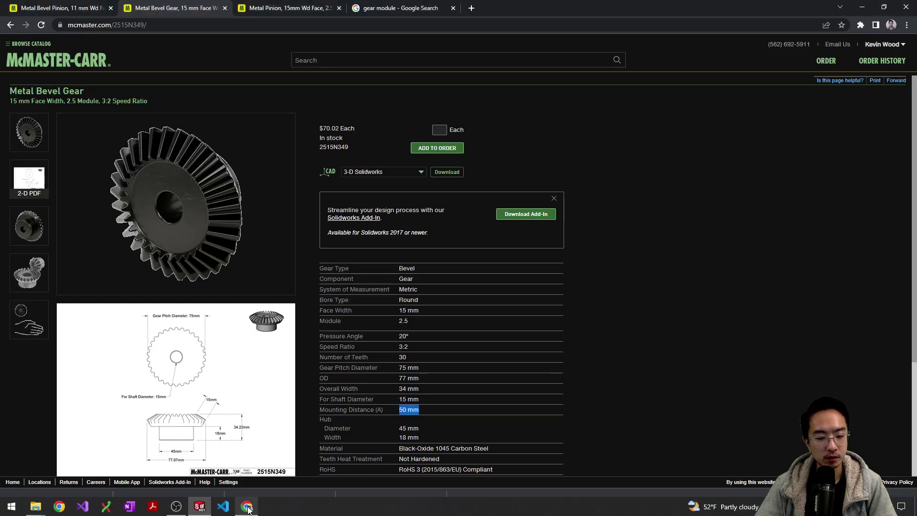
{"action": "left_click", "coordinate": [48, 500]}
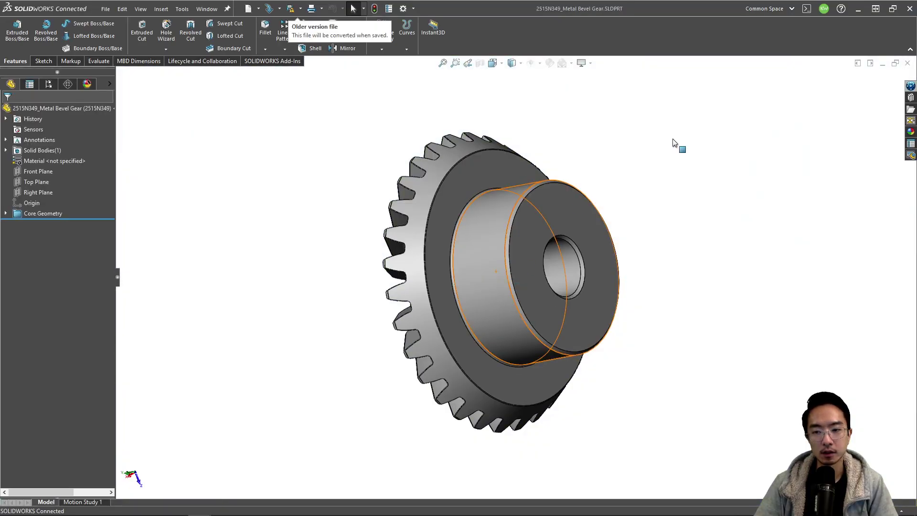
{"action": "left_click", "coordinate": [858, 63]}
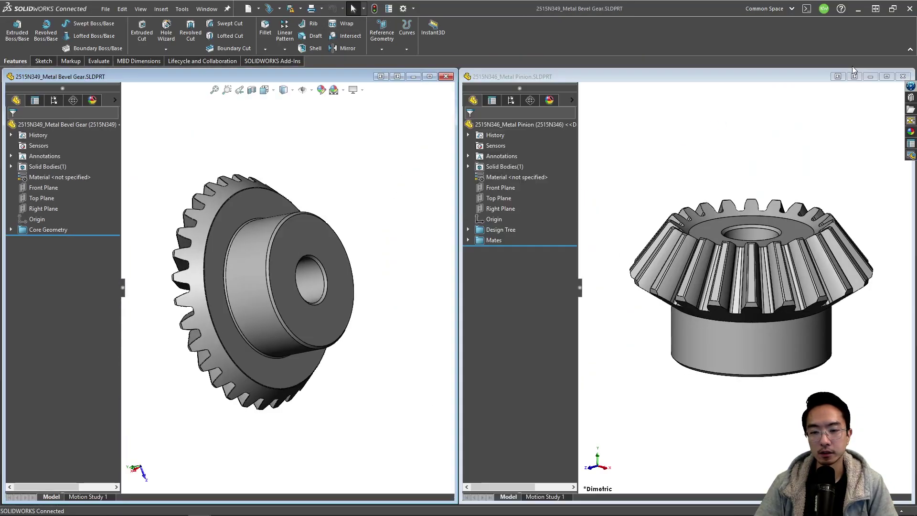
{"action": "middle_click_drag", "start_coordinate": [306, 235], "coordinate": [350, 232]}
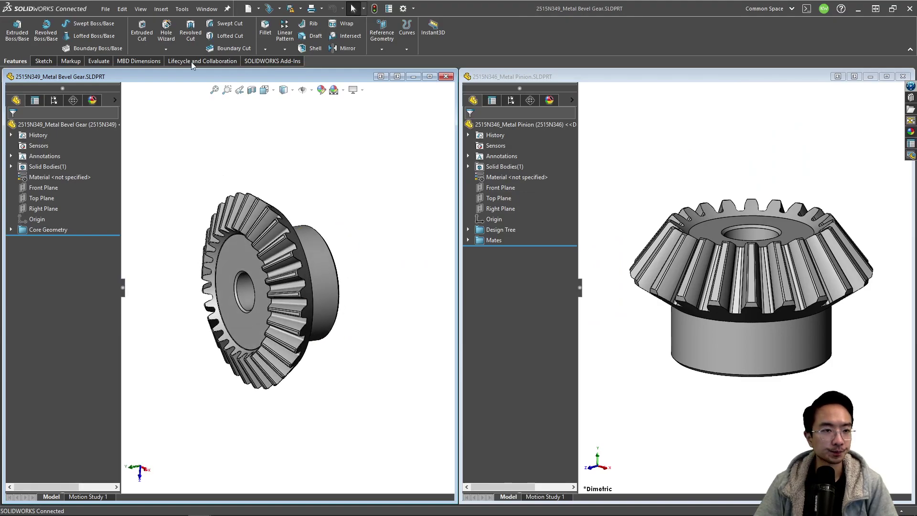
Create a new assembly with the metal bevel gear as its first component and insert the metal pinion beside it.
{"action": "left_click", "coordinate": [106, 8]}
{"action": "left_click", "coordinate": [136, 107]}
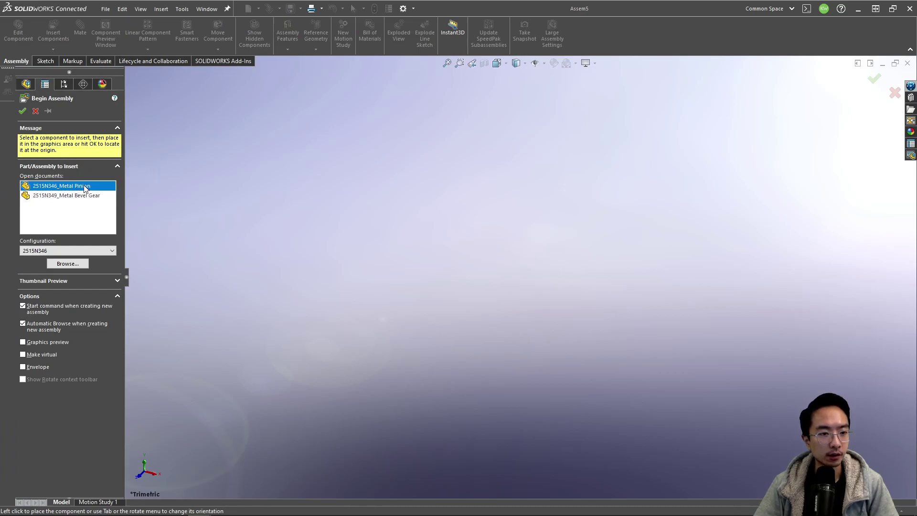
{"action": "left_click", "coordinate": [255, 211]}
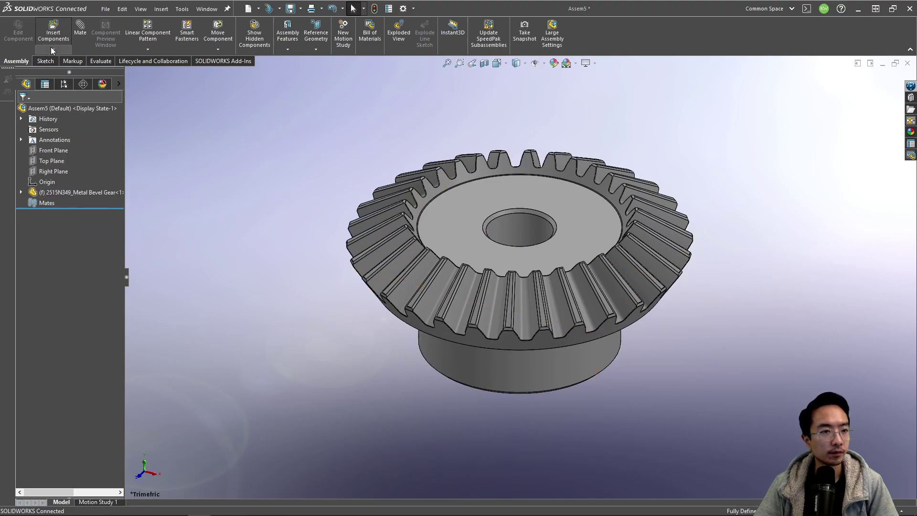
{"action": "left_click", "coordinate": [54, 36]}
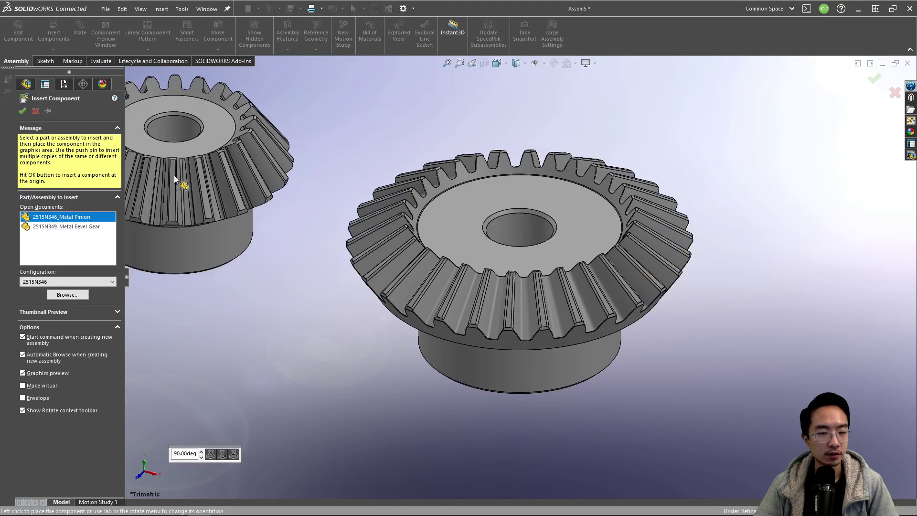
{"action": "left_click", "coordinate": [174, 176]}
{"action": "scroll", "coordinate": [402, 234], "scroll_direction": "up", "scroll_amount": 5}
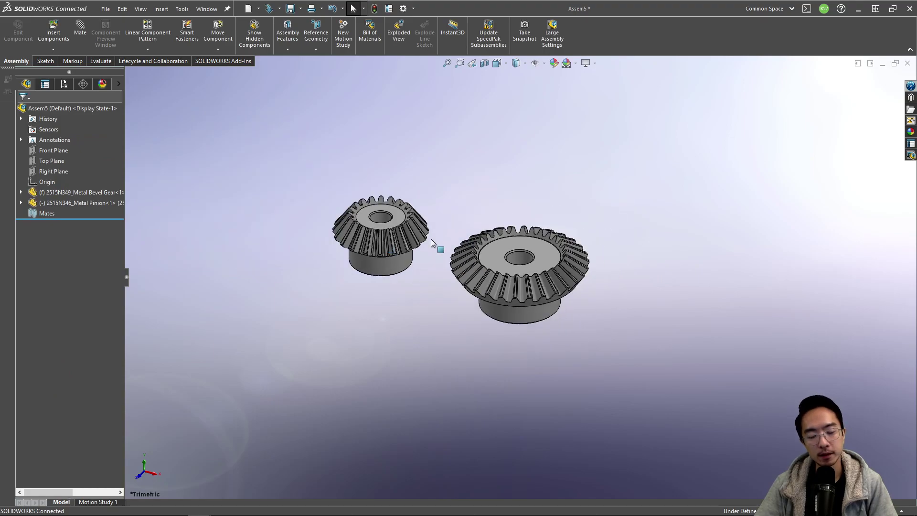
Open the bevel gear part from the assembly and create a reference axis through the hub's cylindrical face.
{"action": "middle_click_drag", "start_coordinate": [434, 245], "coordinate": [440, 204]}
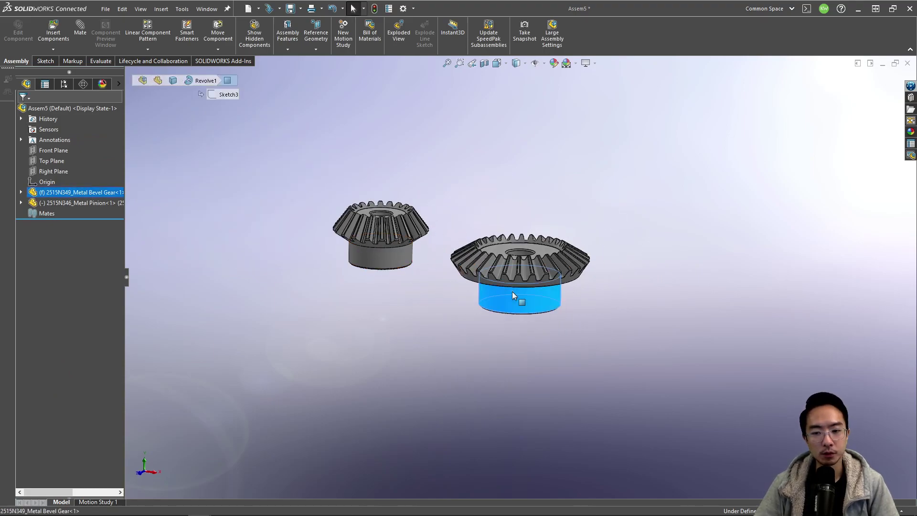
{"action": "left_click", "coordinate": [544, 238]}
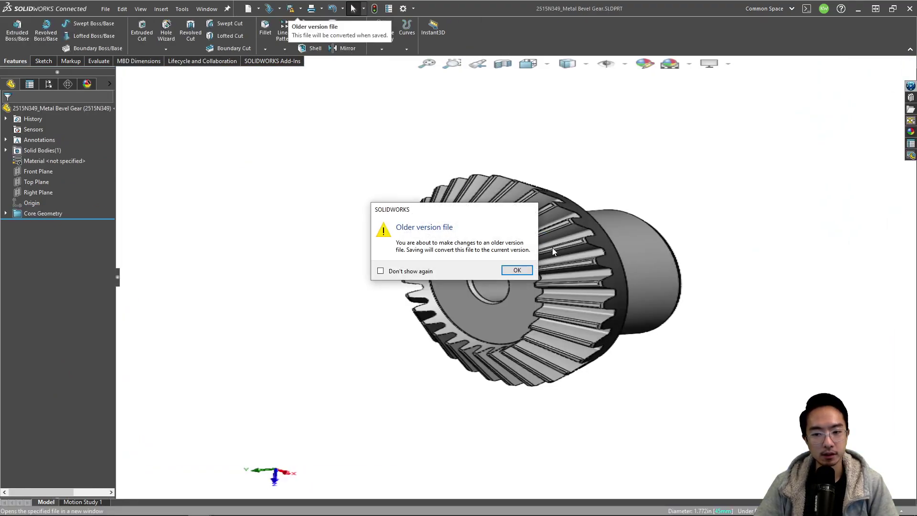
{"action": "left_click", "coordinate": [517, 271]}
{"action": "left_click", "coordinate": [557, 256]}
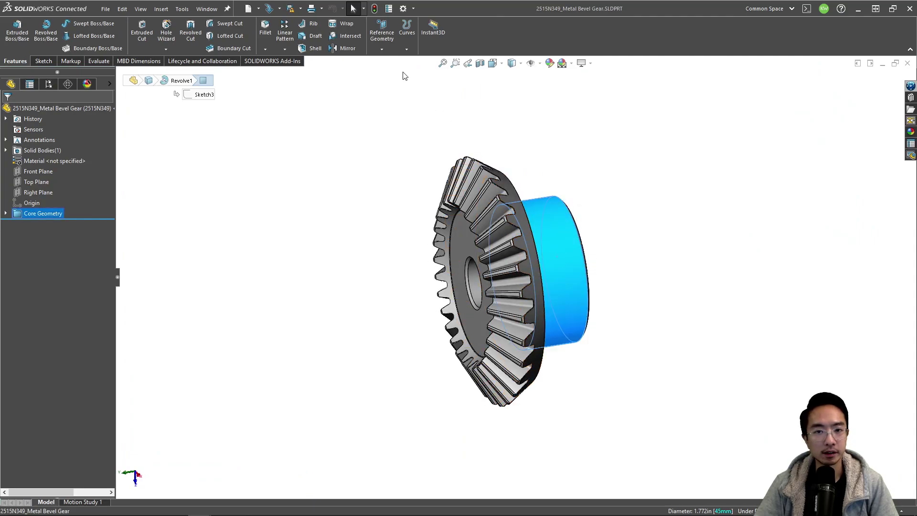
{"action": "left_click", "coordinate": [382, 33]}
{"action": "left_click", "coordinate": [391, 74]}
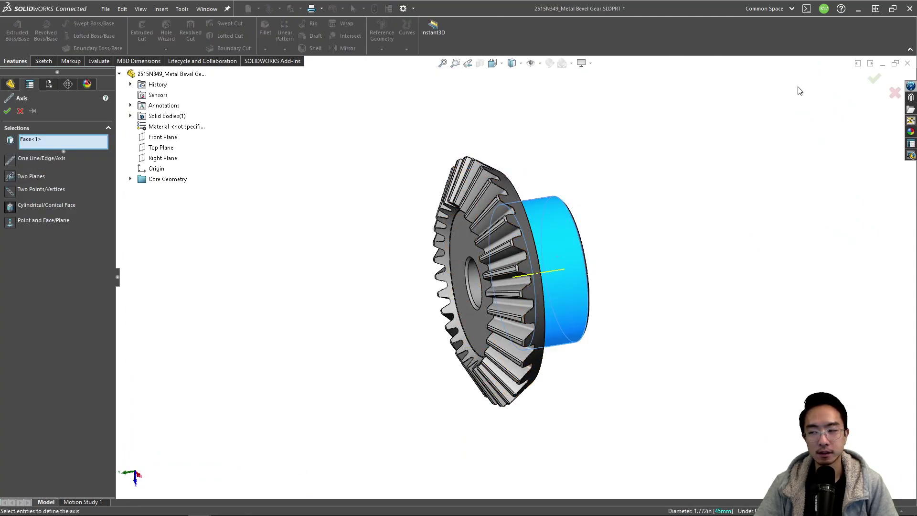
{"action": "left_click", "coordinate": [875, 78]}
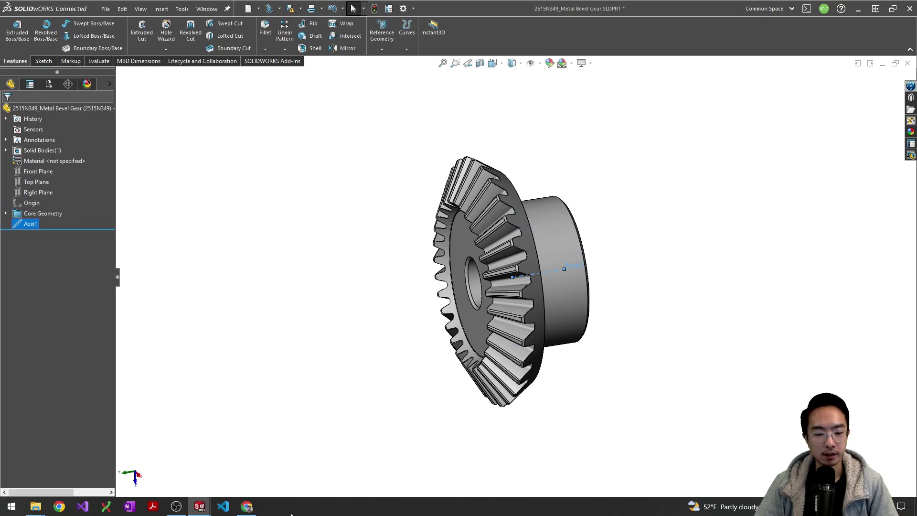
Check the mounting distances on the McMaster-Carr pages of the pinion and the bevel gear, then return to SOLIDWORKS.
{"action": "left_click", "coordinate": [247, 507]}
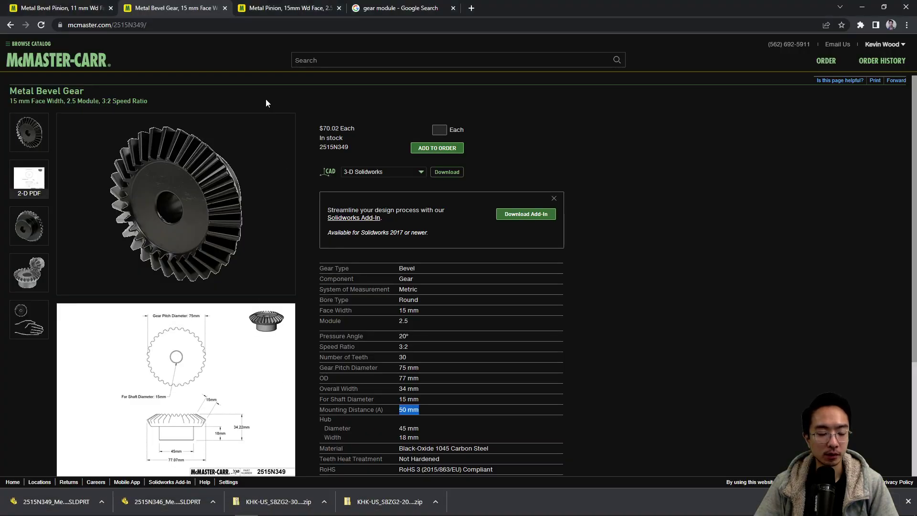
{"action": "left_click", "coordinate": [304, 8]}
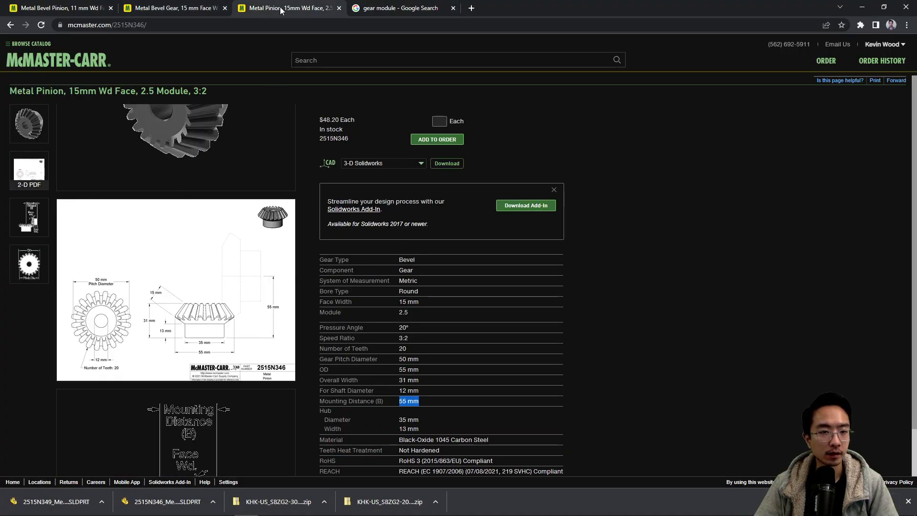
{"action": "left_click", "coordinate": [185, 5]}
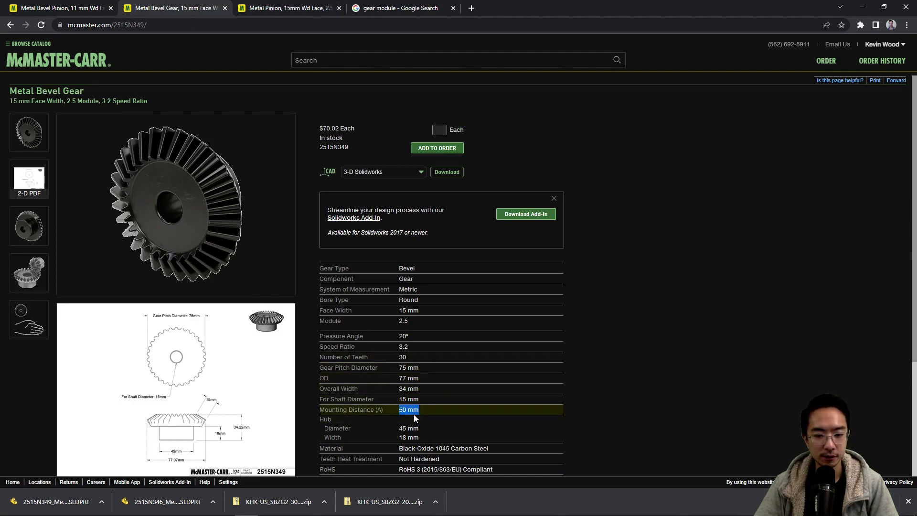
{"action": "left_click", "coordinate": [858, 8]}
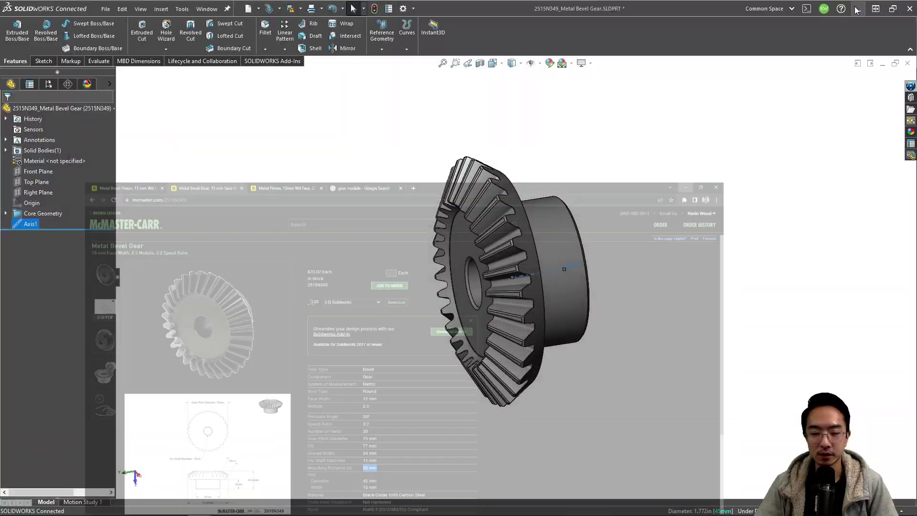
Create a reference plane offset 50 mm from the end face of the bevel gear's hub, flipped toward the toothed side.
{"action": "middle_click_drag", "start_coordinate": [597, 253], "coordinate": [559, 242]}
{"action": "left_click", "coordinate": [558, 242]}
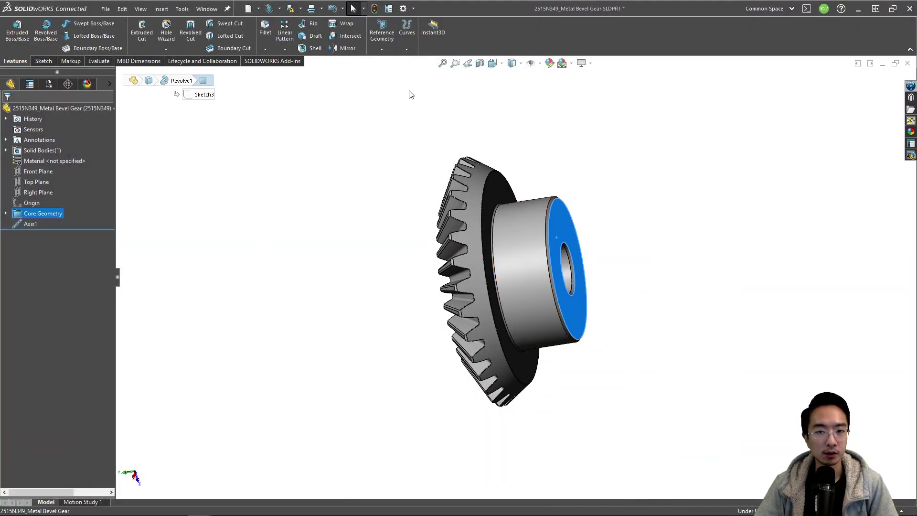
{"action": "left_click", "coordinate": [378, 41]}
{"action": "left_click", "coordinate": [410, 61]}
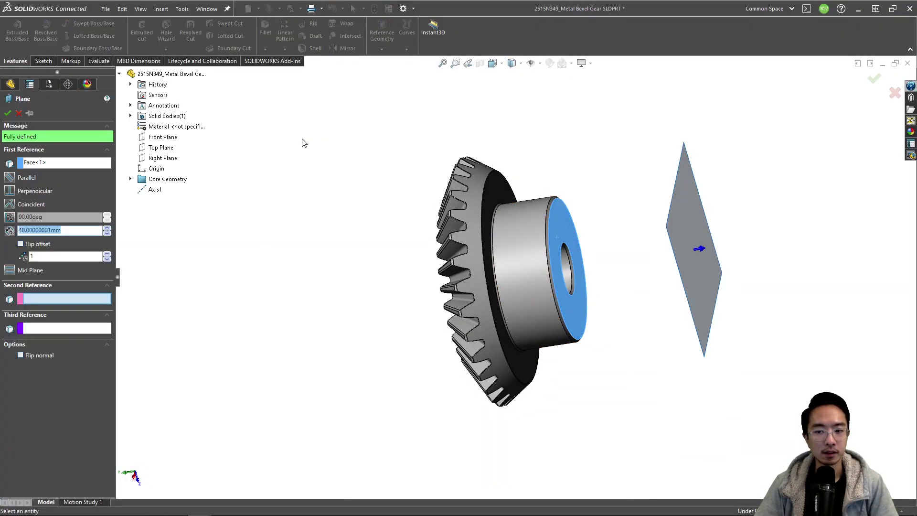
{"action": "type", "text": "50 mmm"}
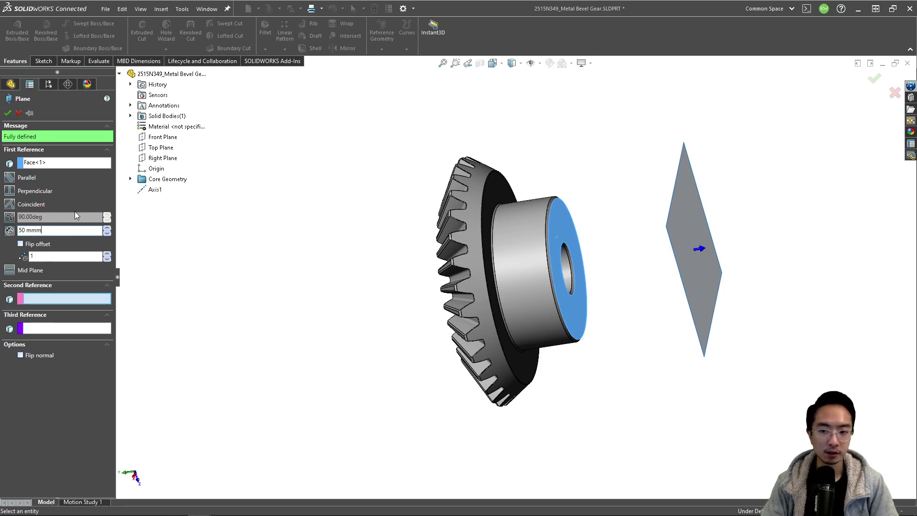
{"action": "key", "text": "Return"}
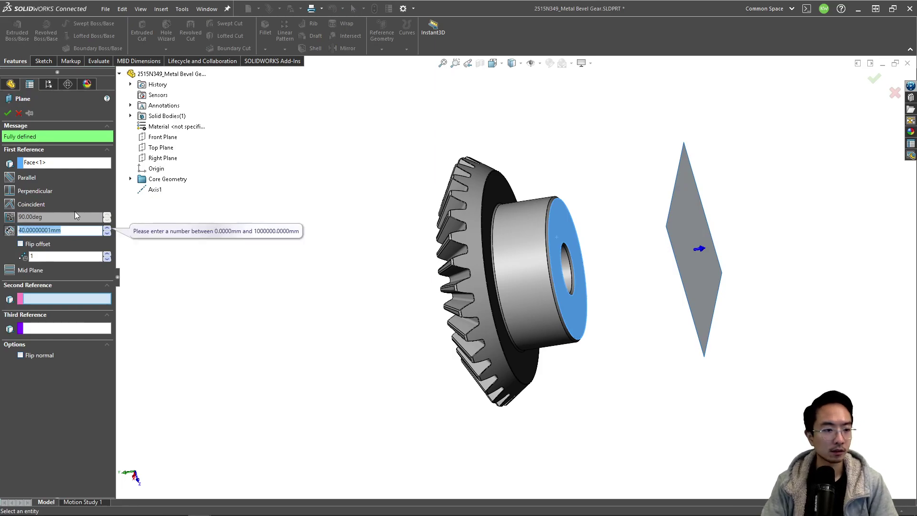
{"action": "type", "text": "50"}
{"action": "key", "text": "Return"}
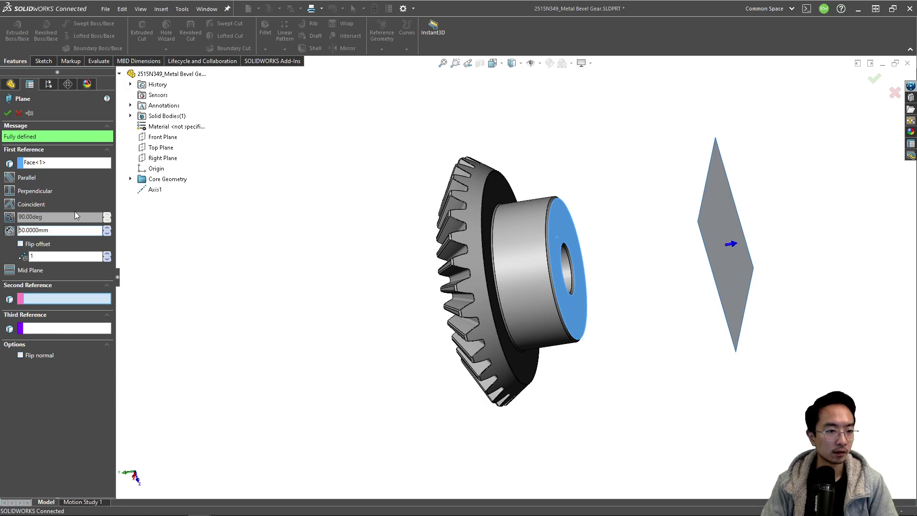
{"action": "left_click", "coordinate": [21, 244]}
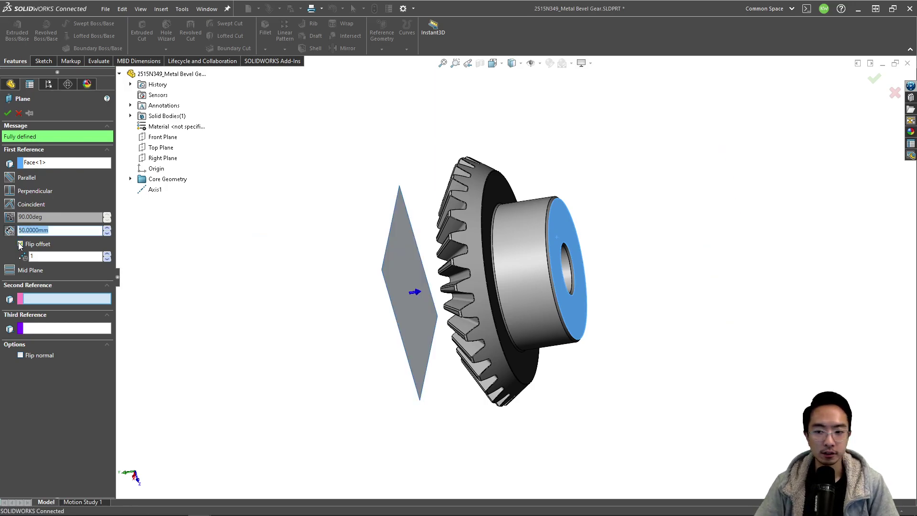
{"action": "left_click", "coordinate": [7, 113]}
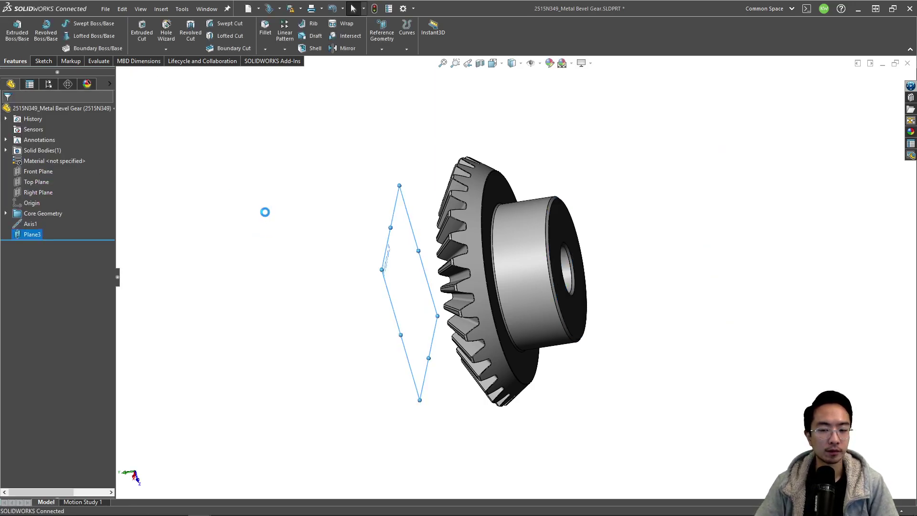
Look up mounting distance B on the pinion's McMaster-Carr page and return to SOLIDWORKS.
{"action": "left_click", "coordinate": [248, 506]}
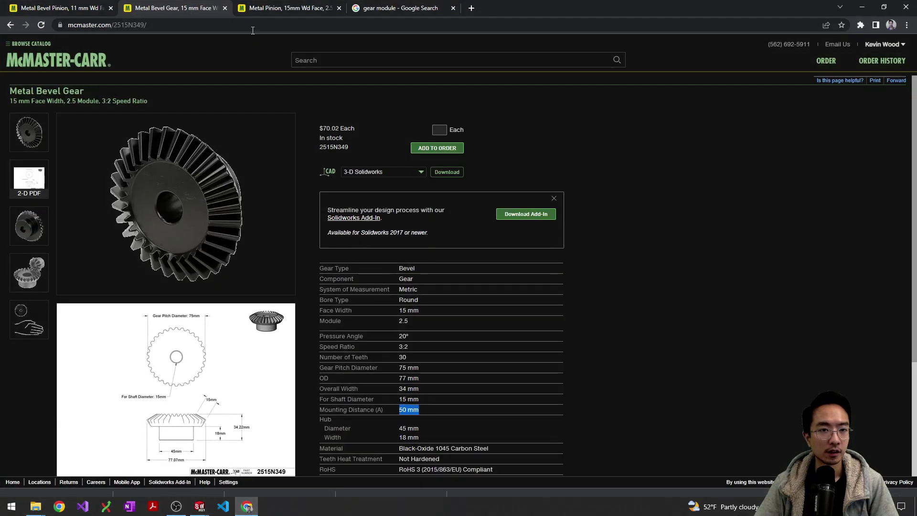
{"action": "key", "text": "ctrl+Tab"}
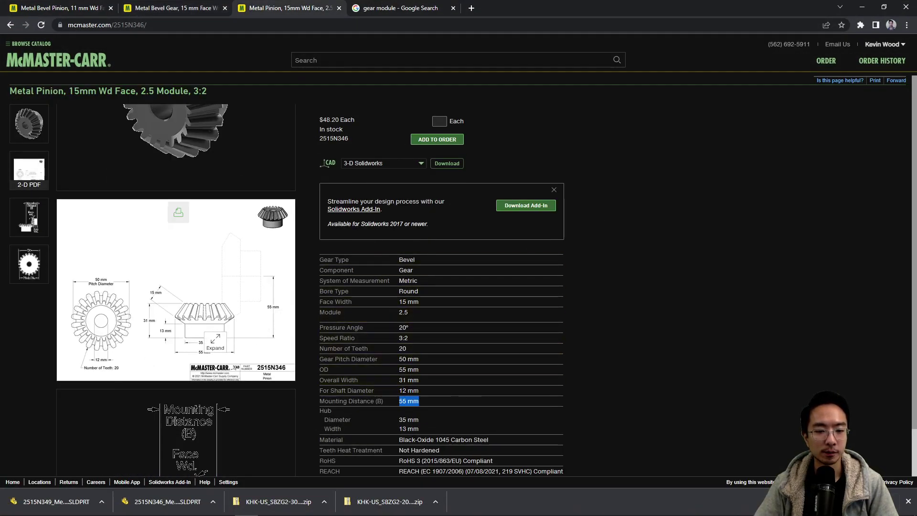
{"action": "left_click", "coordinate": [861, 9]}
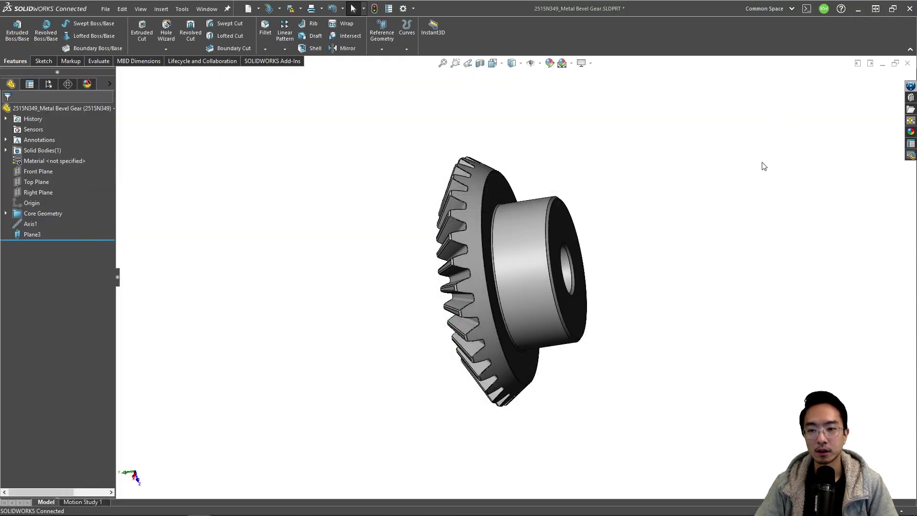
Open the pinion part from the assembly and create a reference axis through the hub's cylindrical face.
{"action": "left_click", "coordinate": [869, 63]}
{"action": "left_click", "coordinate": [659, 222]}
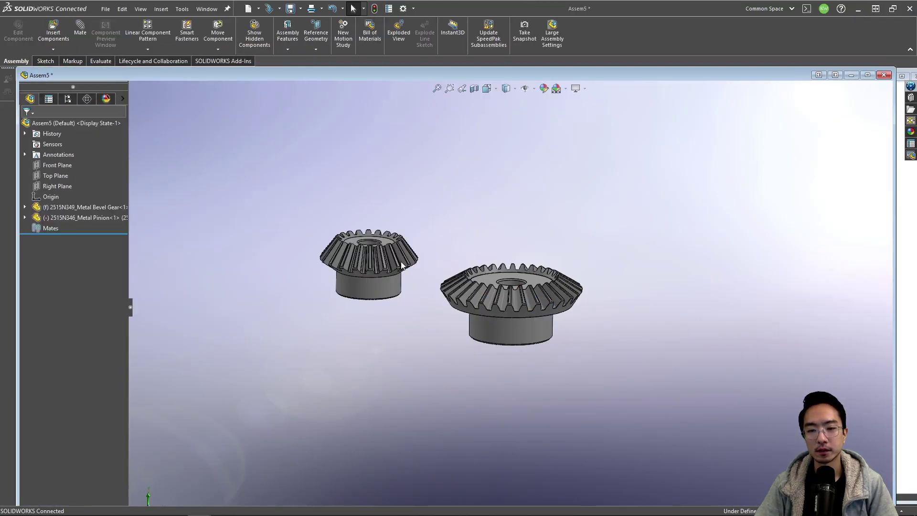
{"action": "left_click", "coordinate": [356, 289]}
{"action": "left_click", "coordinate": [410, 224]}
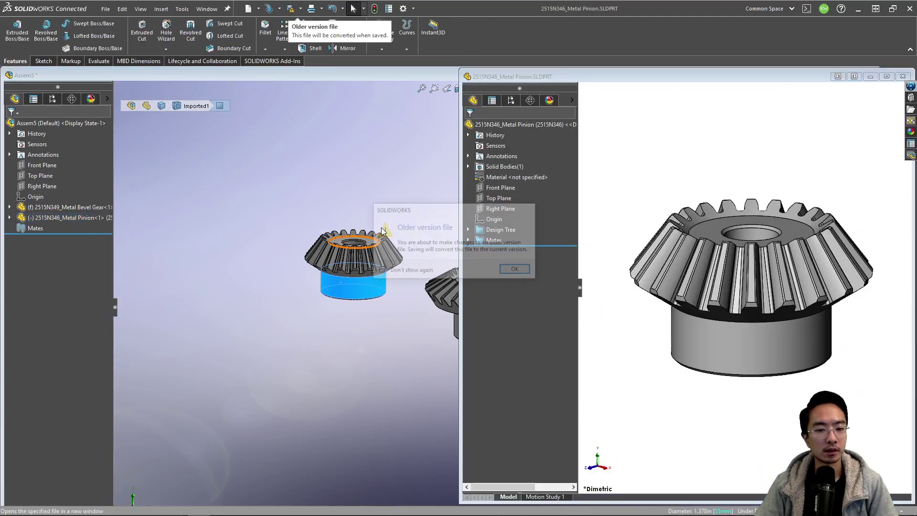
{"action": "left_click", "coordinate": [517, 271]}
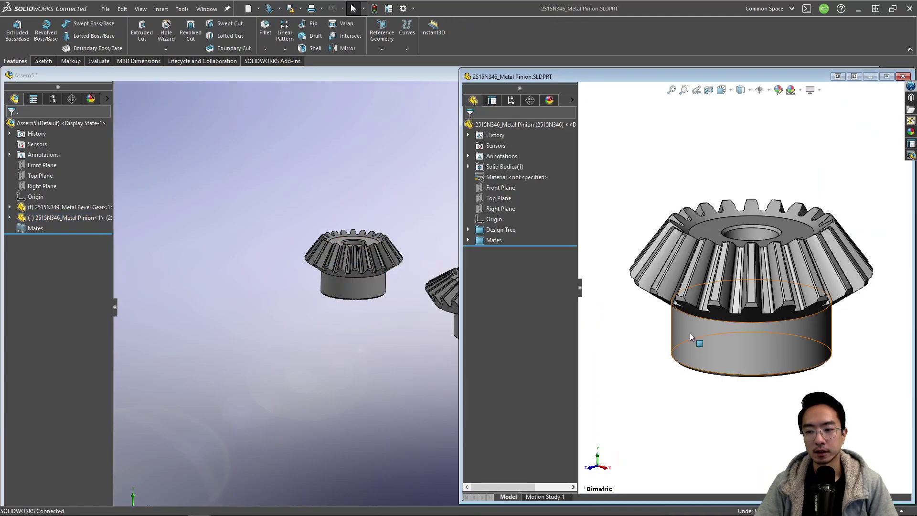
{"action": "left_click", "coordinate": [382, 29]}
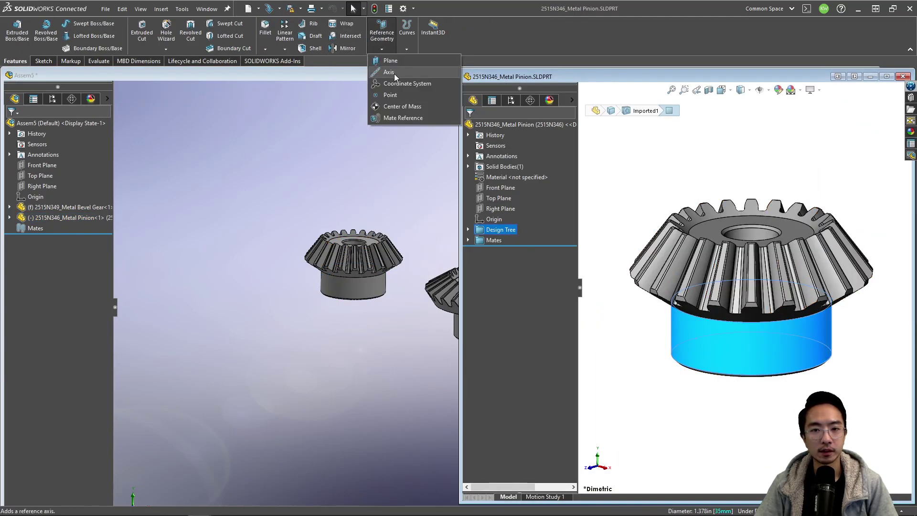
{"action": "left_click", "coordinate": [386, 73]}
{"action": "left_click", "coordinate": [878, 91]}
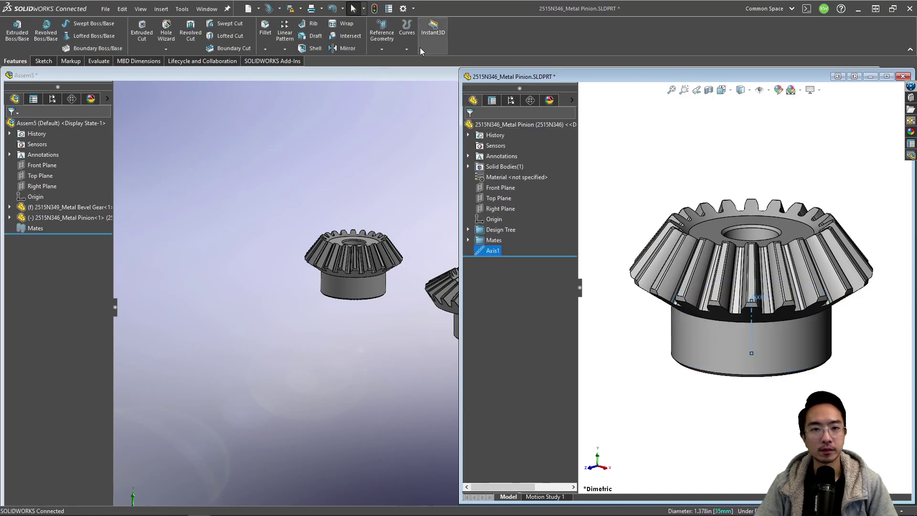
Create a reference plane offset 55 mm from the end face of the pinion's hub, flipped toward the toothed side, and return to the assembly.
{"action": "left_click", "coordinate": [381, 29]}
{"action": "left_click", "coordinate": [388, 63]}
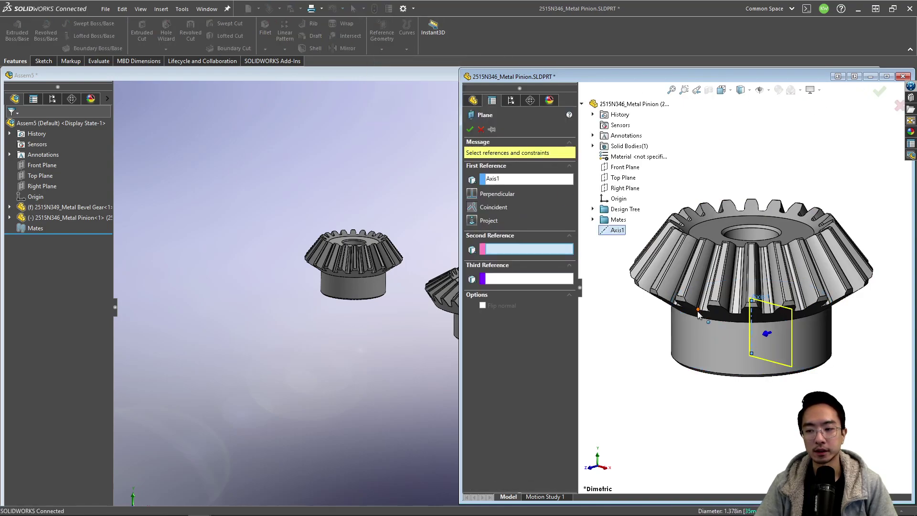
{"action": "middle_click_drag", "start_coordinate": [702, 396], "coordinate": [704, 341]}
{"action": "left_click", "coordinate": [534, 184]}
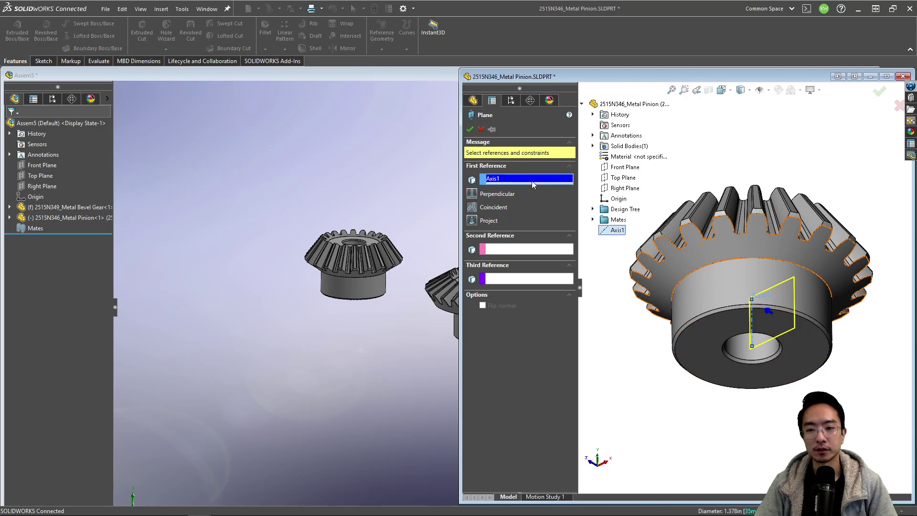
{"action": "left_click", "coordinate": [556, 188]}
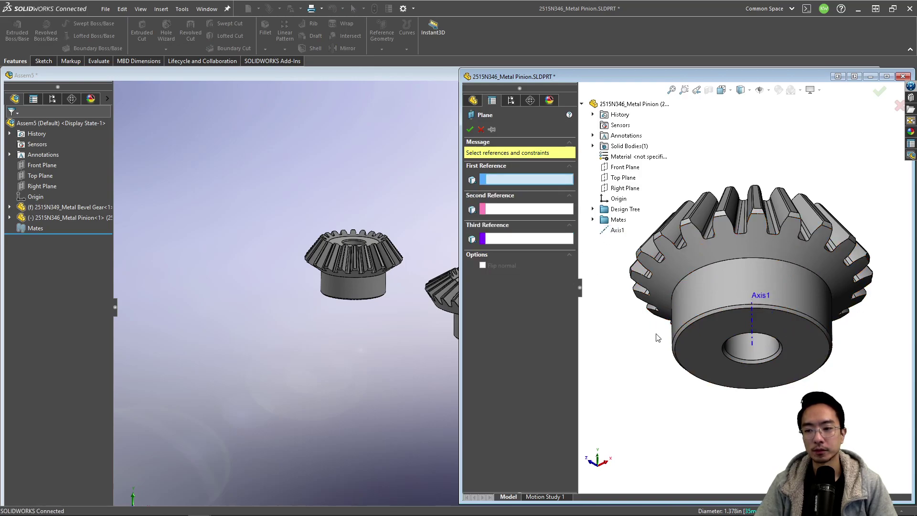
{"action": "left_click", "coordinate": [696, 345]}
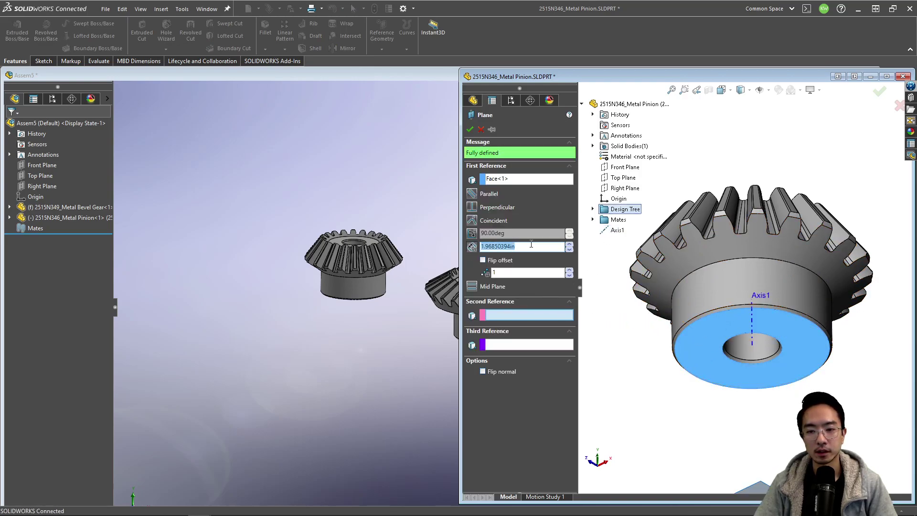
{"action": "type", "text": "55"}
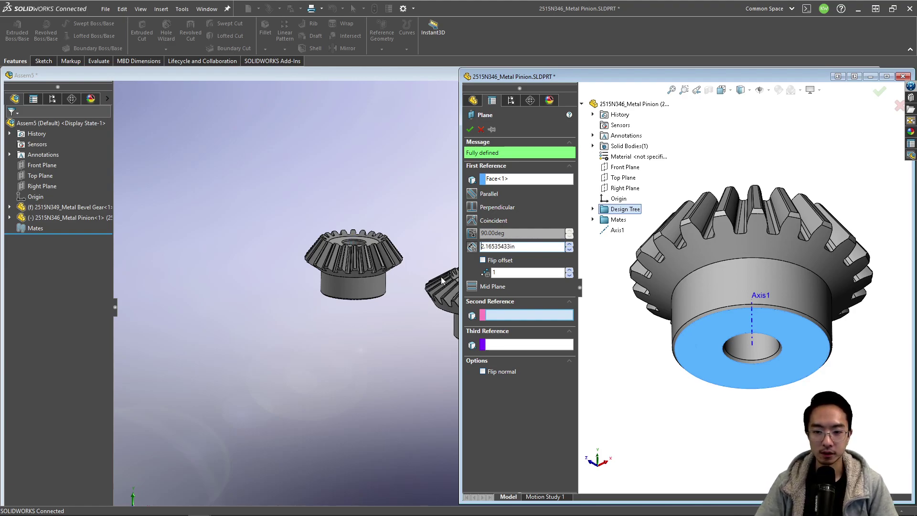
{"action": "left_click", "coordinate": [483, 261]}
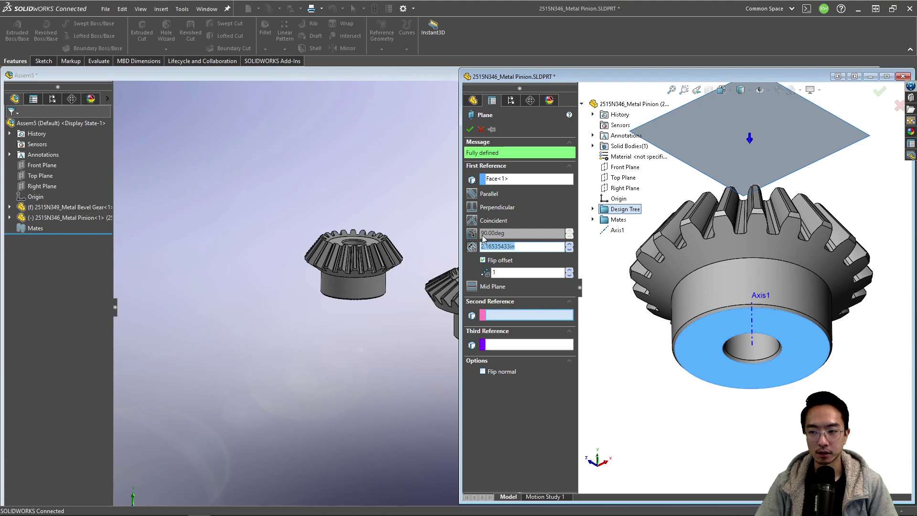
{"action": "left_click", "coordinate": [469, 129]}
{"action": "key", "text": "ctrl+w"}
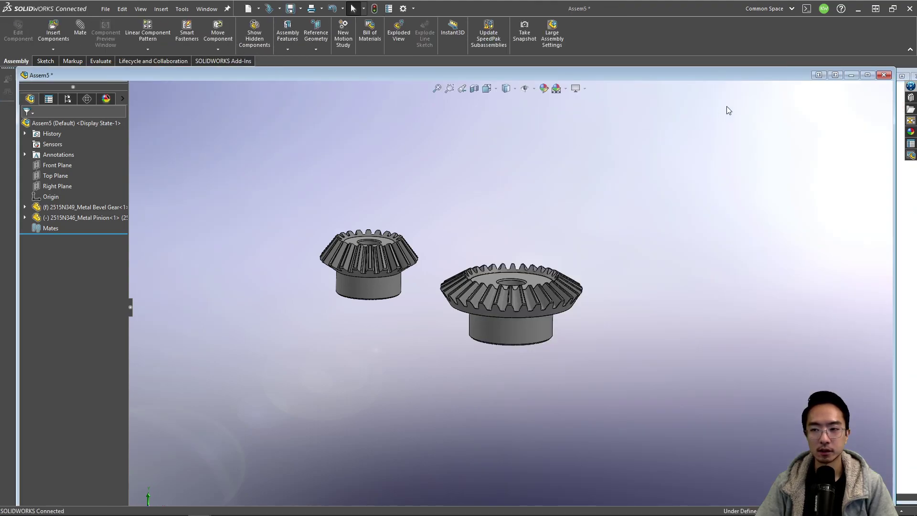
Float the fixed bevel gear so that it can move in the assembly.
{"action": "left_click", "coordinate": [61, 208]}
{"action": "right_click", "coordinate": [61, 210]}
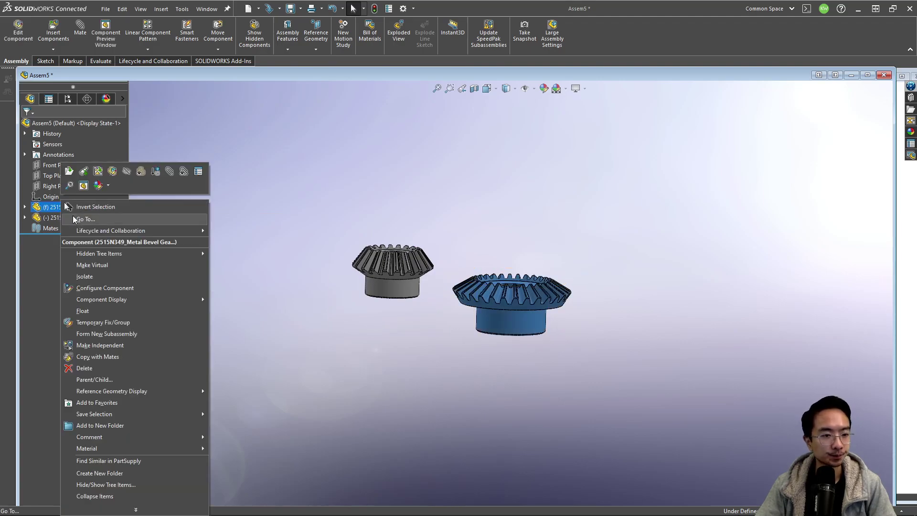
{"action": "left_click", "coordinate": [91, 311]}
{"action": "left_click", "coordinate": [503, 318]}
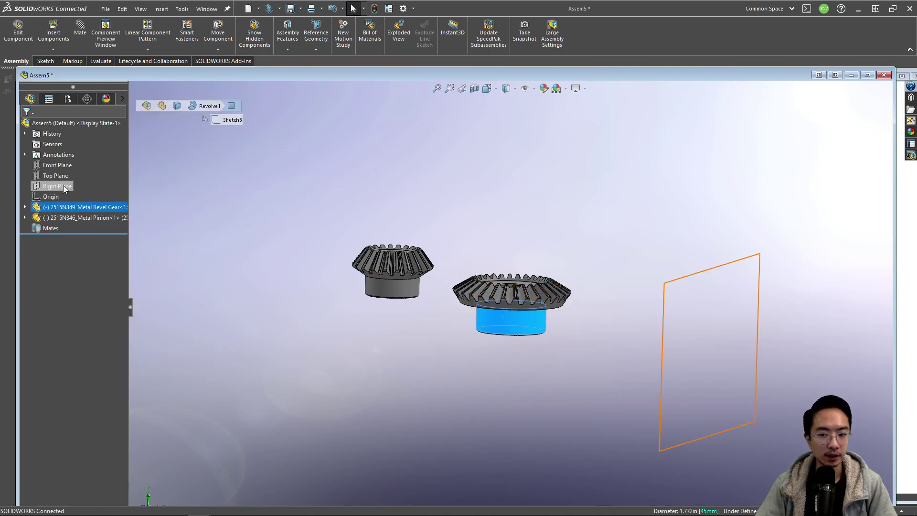
Create an assembly reference axis at the intersection of the Front Plane and the Right Plane.
{"action": "left_click", "coordinate": [59, 166]}
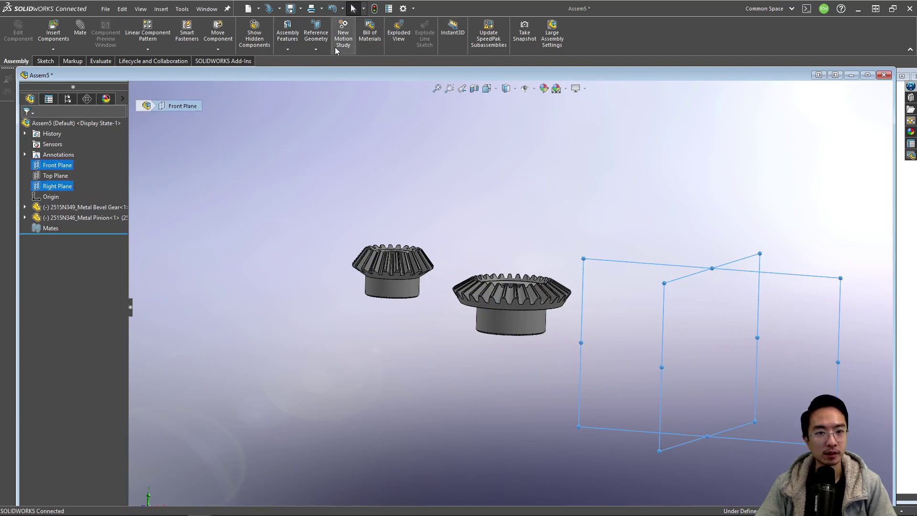
{"action": "left_click", "coordinate": [316, 49]}
{"action": "left_click", "coordinate": [318, 71]}
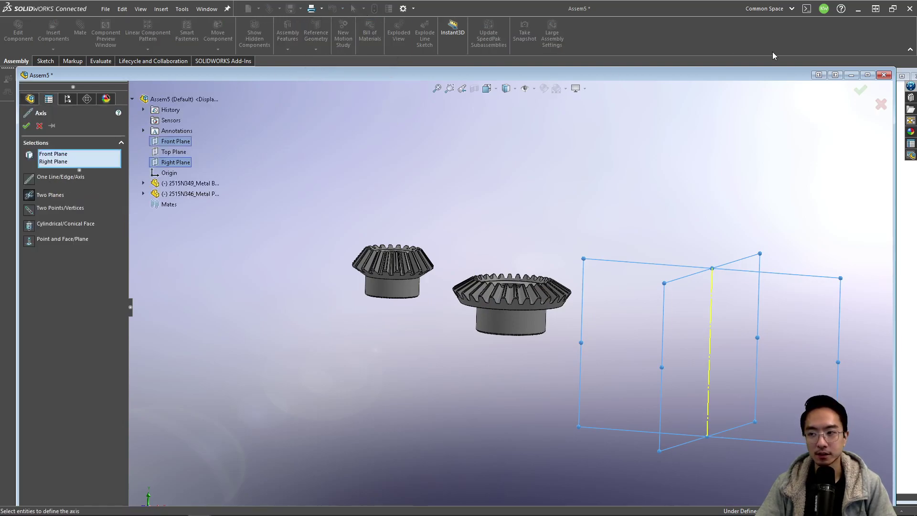
{"action": "left_click", "coordinate": [858, 88]}
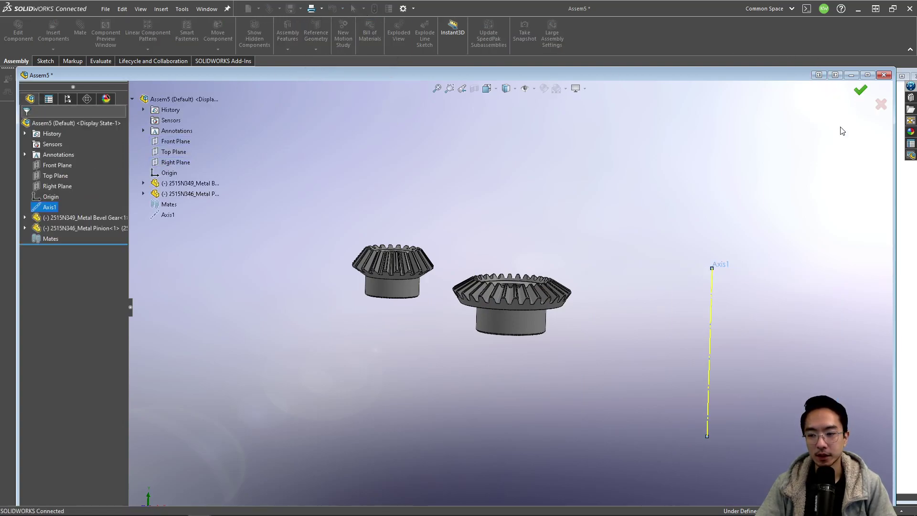
Add a concentric mate between the cylindrical face of the bevel gear's hub and the assembly's reference axis.
{"action": "left_click", "coordinate": [517, 327]}
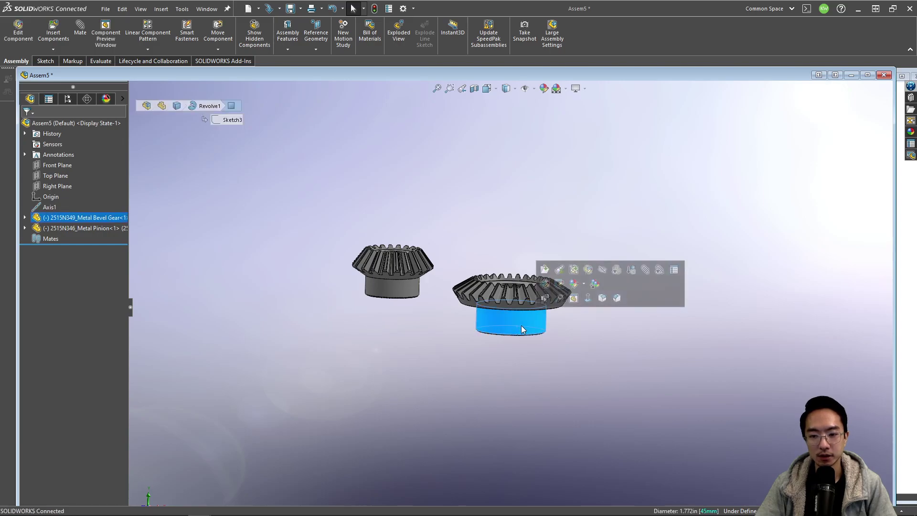
{"action": "left_click", "coordinate": [645, 270]}
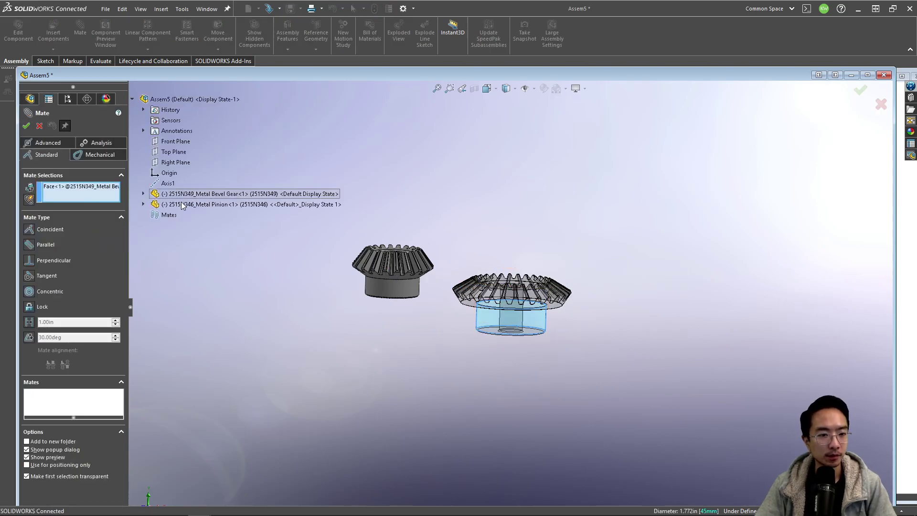
{"action": "left_click", "coordinate": [167, 183]}
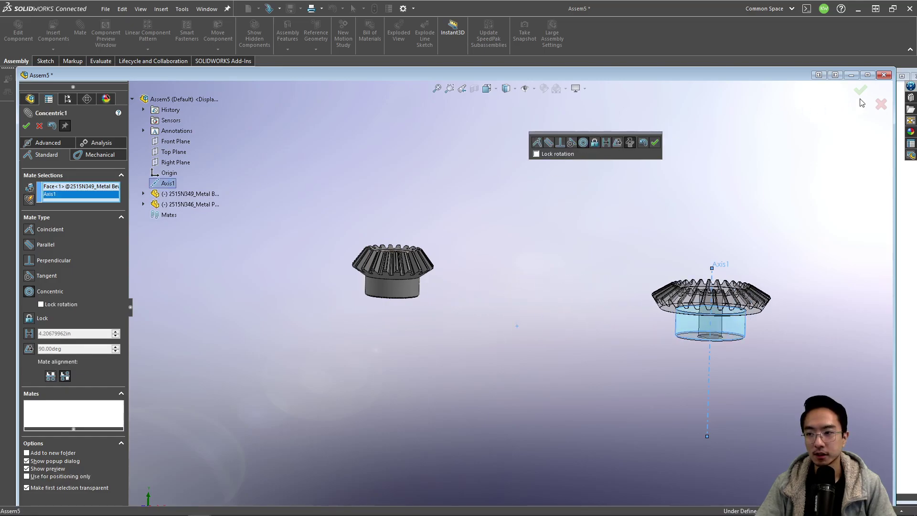
{"action": "left_click", "coordinate": [655, 143]}
{"action": "key", "text": "Return"}
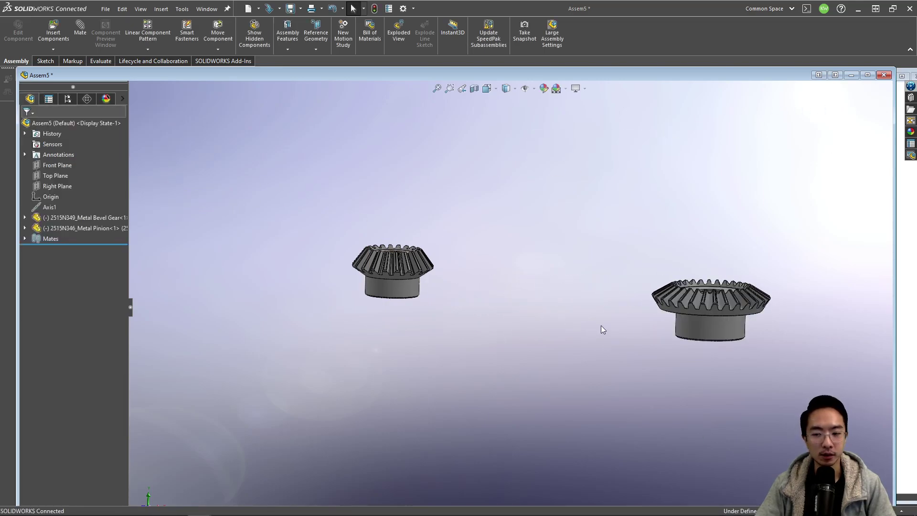
Add a coincident mate between the end face of the bevel gear's hub and the assembly's Top Plane.
{"action": "scroll", "coordinate": [755, 334], "scroll_direction": "down", "scroll_amount": 6}
{"action": "left_click", "coordinate": [683, 360]}
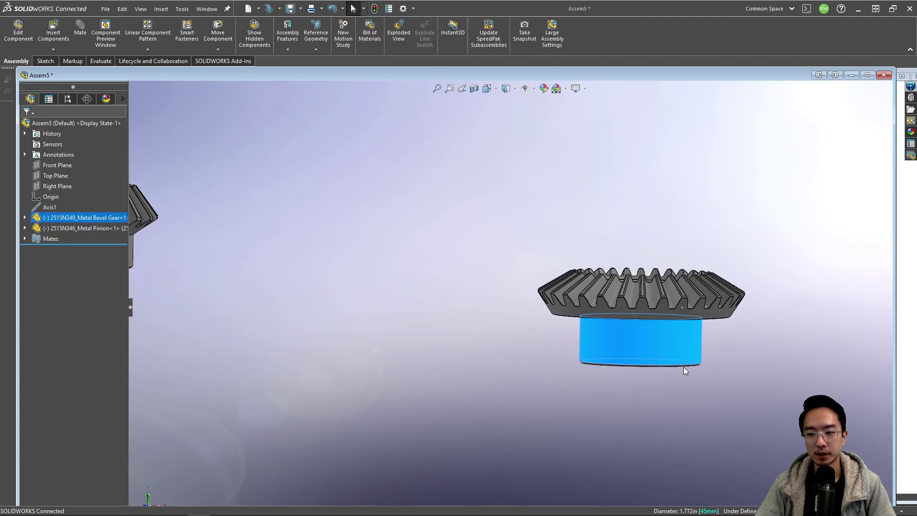
{"action": "scroll", "coordinate": [466, 322], "scroll_direction": "up", "scroll_amount": 4}
{"action": "left_click", "coordinate": [473, 325]}
{"action": "middle_click_drag", "start_coordinate": [583, 334], "coordinate": [582, 304]}
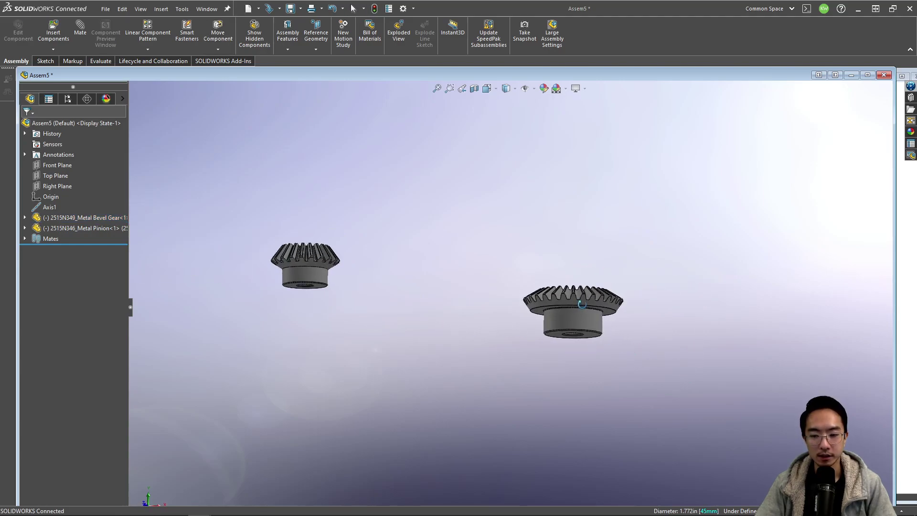
{"action": "left_click", "coordinate": [557, 337]}
{"action": "left_click", "coordinate": [684, 280]}
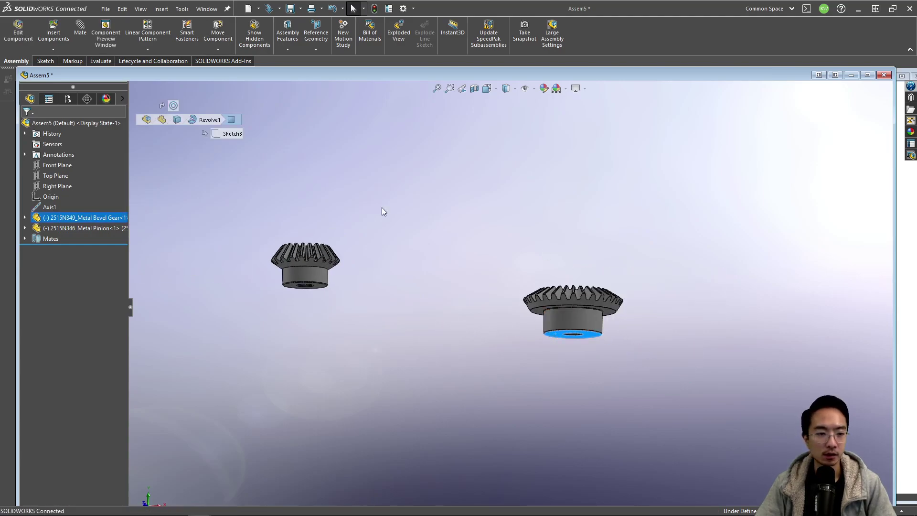
{"action": "left_click", "coordinate": [173, 152]}
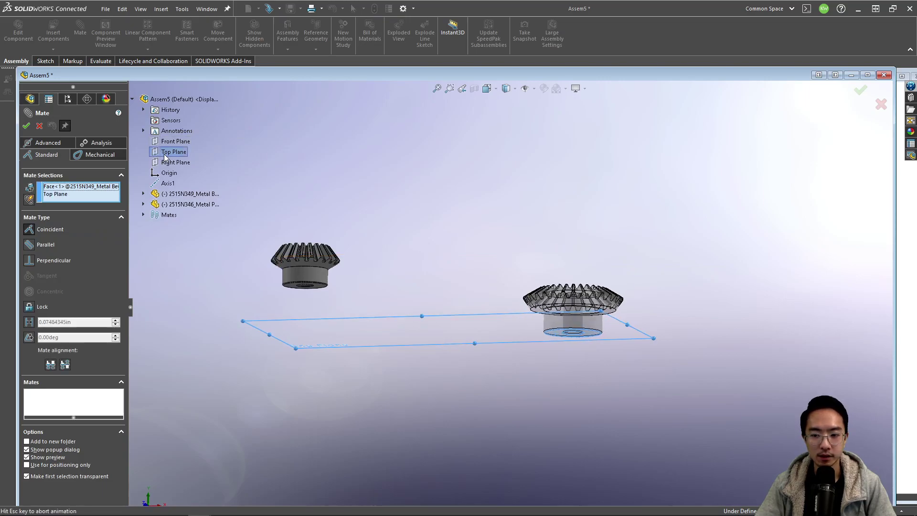
{"action": "left_click", "coordinate": [864, 92]}
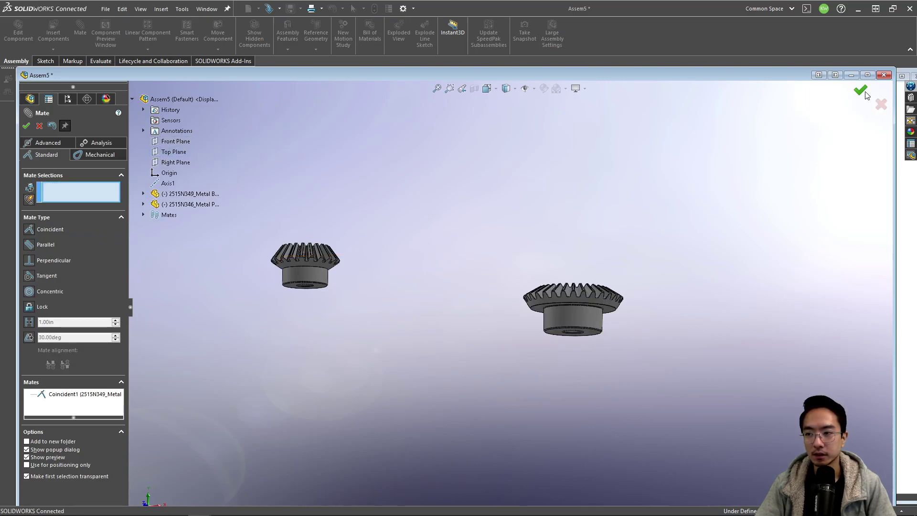
{"action": "left_click", "coordinate": [863, 91]}
Move the pinion sideways to sit closer to the bevel gear.
{"action": "key", "text": "ctrl+1"}
{"action": "scroll", "coordinate": [565, 299], "scroll_direction": "down", "scroll_amount": 3}
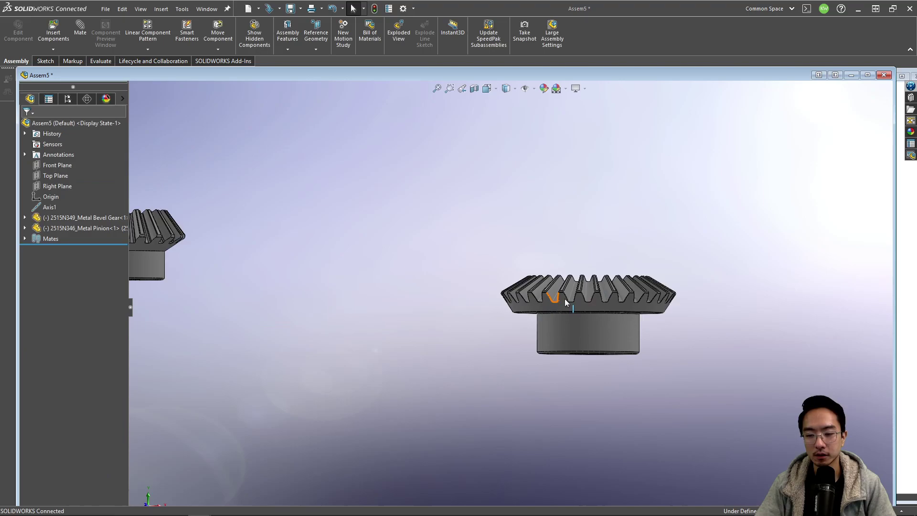
{"action": "scroll", "coordinate": [511, 308], "scroll_direction": "up", "scroll_amount": 3}
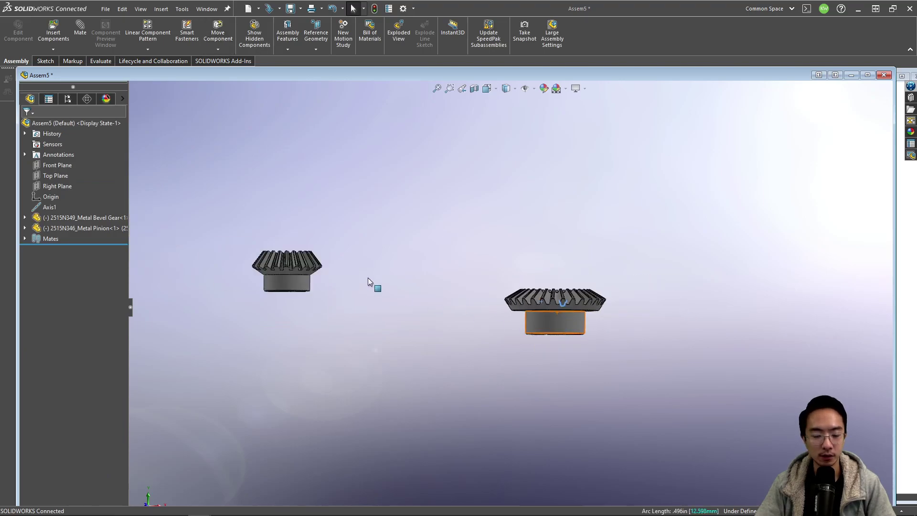
{"action": "left_click_drag", "start_coordinate": [280, 265], "coordinate": [456, 265]}
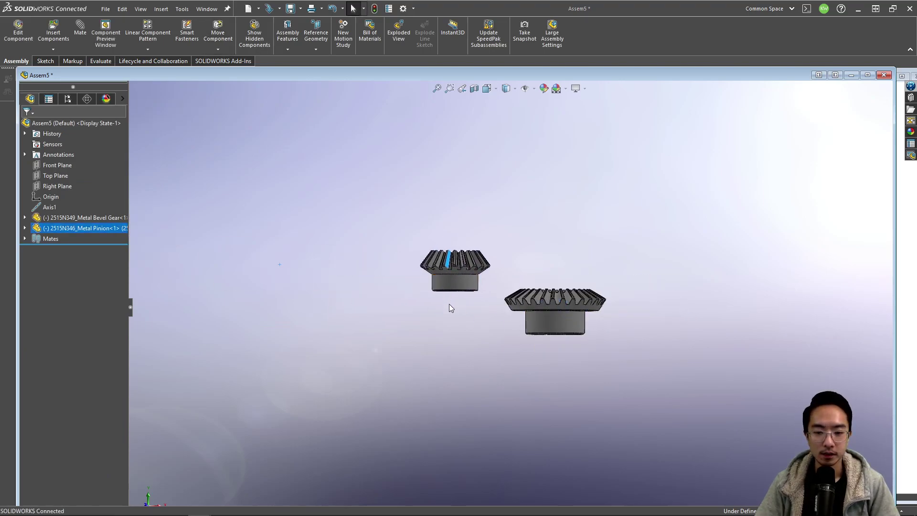
Add a coincident mate between the pinion's reference axis and the bevel gear's mounting-distance plane, Plane3.
{"action": "middle_click_drag", "start_coordinate": [479, 265], "coordinate": [455, 290]}
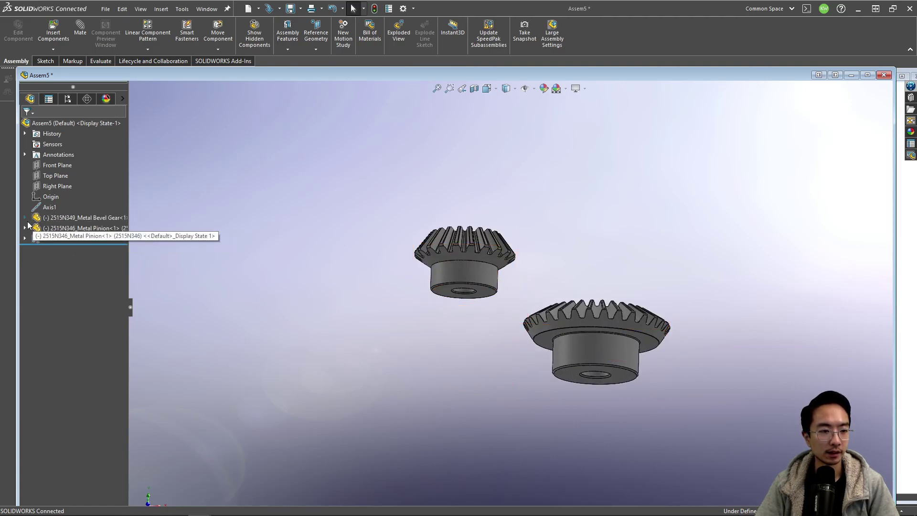
{"action": "left_click", "coordinate": [466, 294]}
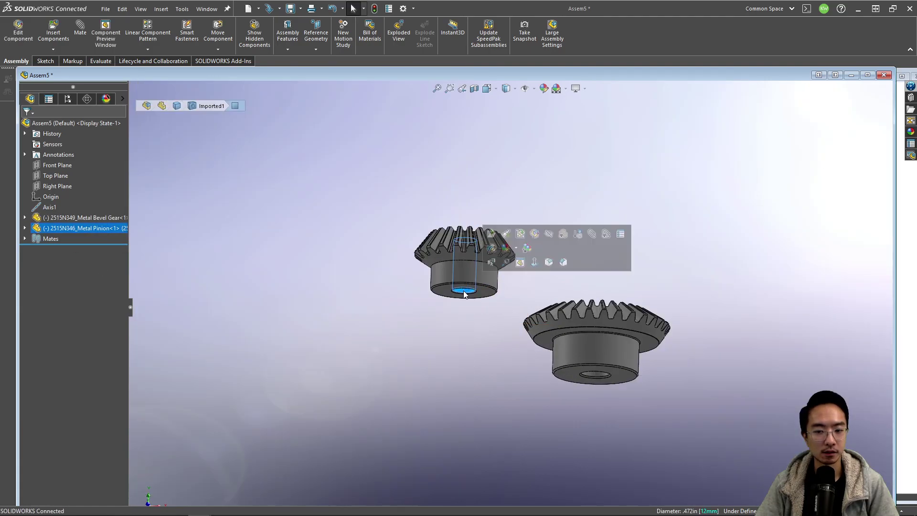
{"action": "left_click", "coordinate": [24, 228]}
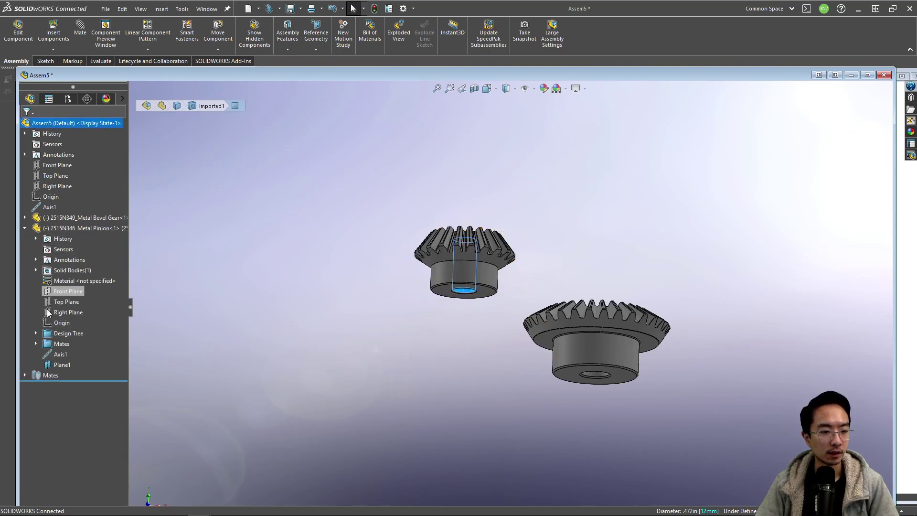
{"action": "left_click", "coordinate": [54, 355]}
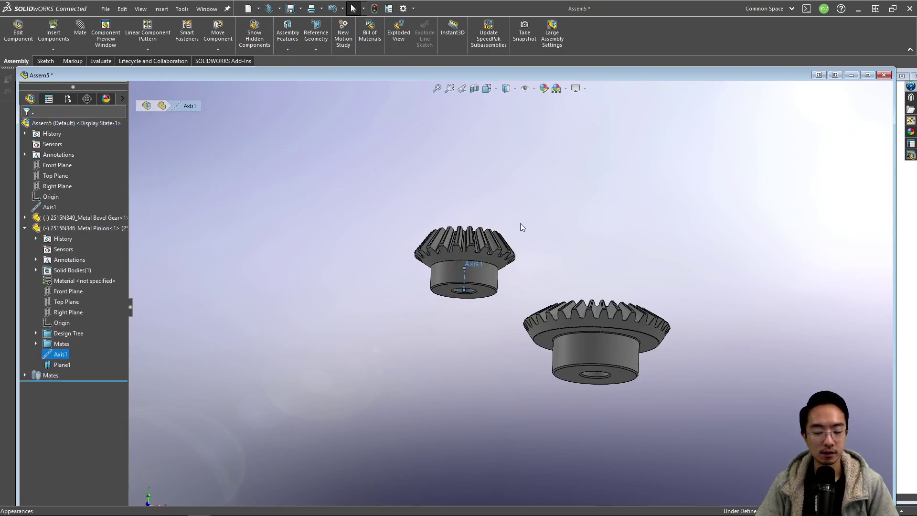
{"action": "middle_click_drag", "start_coordinate": [524, 199], "coordinate": [636, 223]}
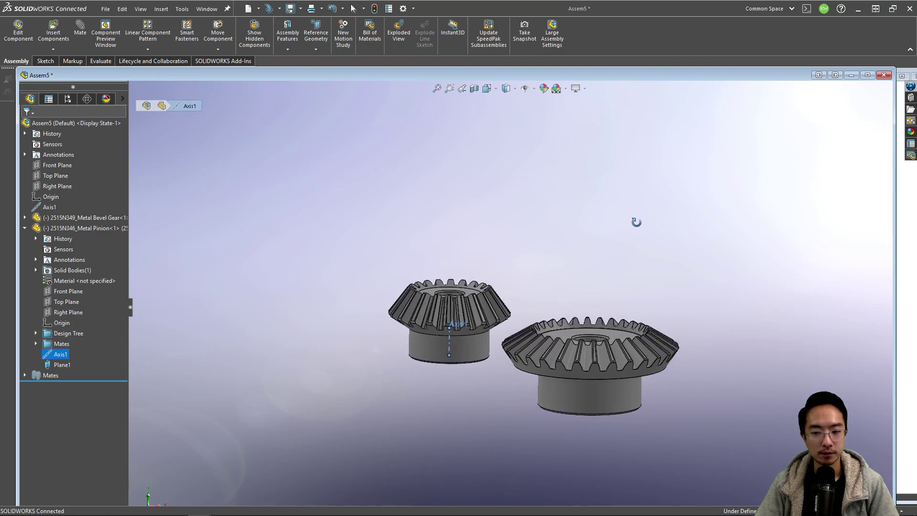
{"action": "left_click", "coordinate": [25, 218]}
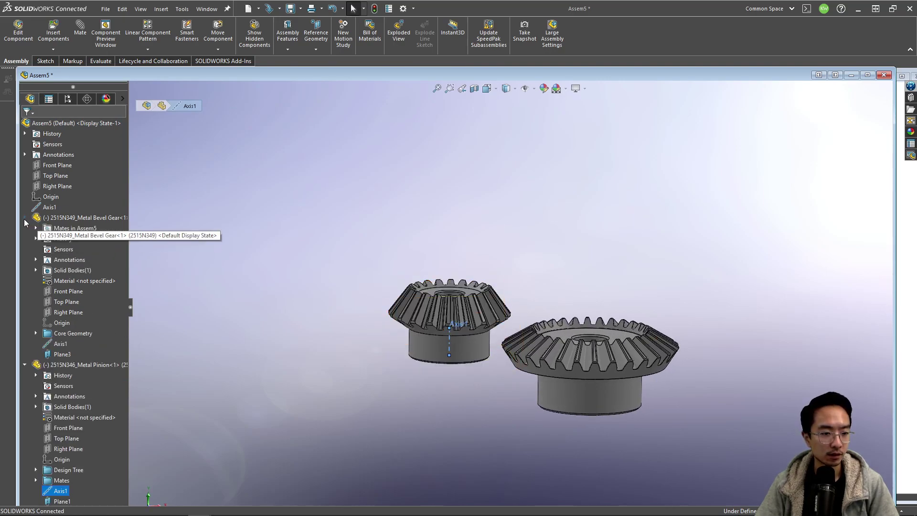
{"action": "left_click", "coordinate": [61, 356]}
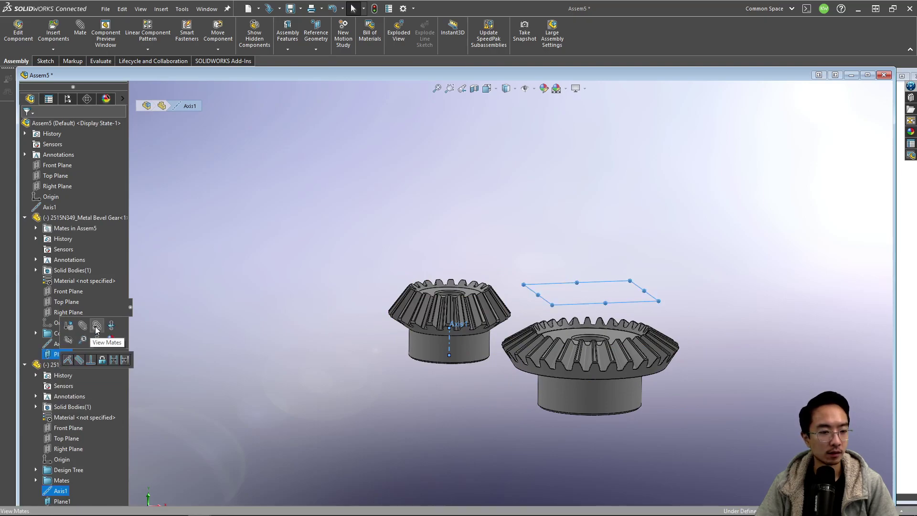
{"action": "left_click", "coordinate": [87, 330]}
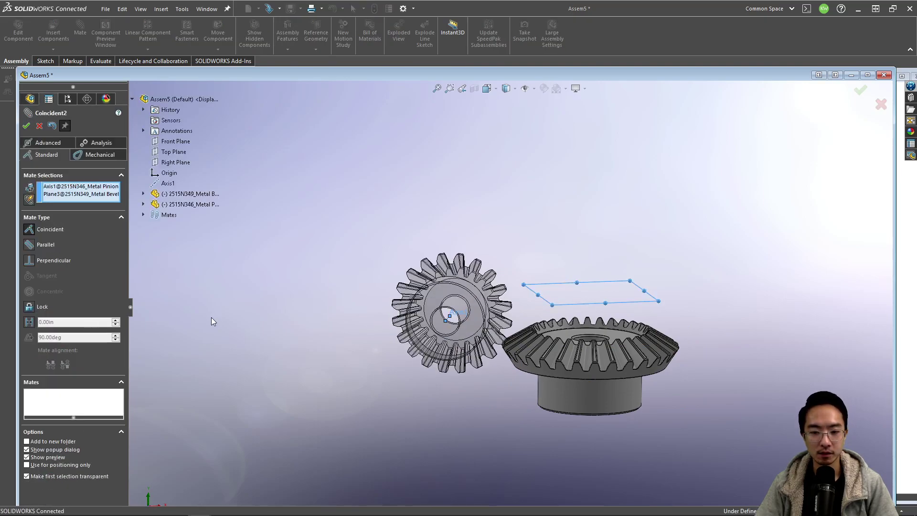
{"action": "left_click", "coordinate": [27, 127]}
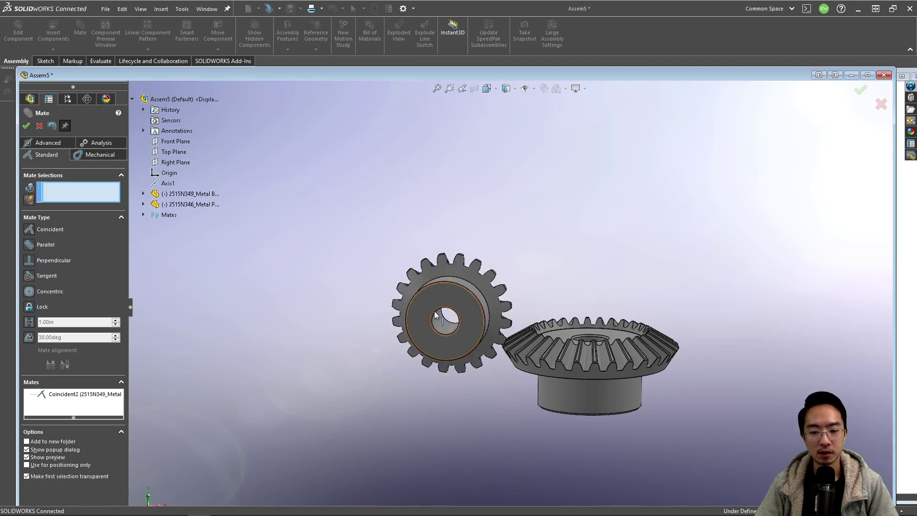
{"action": "middle_click_drag", "start_coordinate": [436, 315], "coordinate": [418, 340]}
{"action": "scroll", "coordinate": [418, 330], "scroll_direction": "down", "scroll_amount": 3}
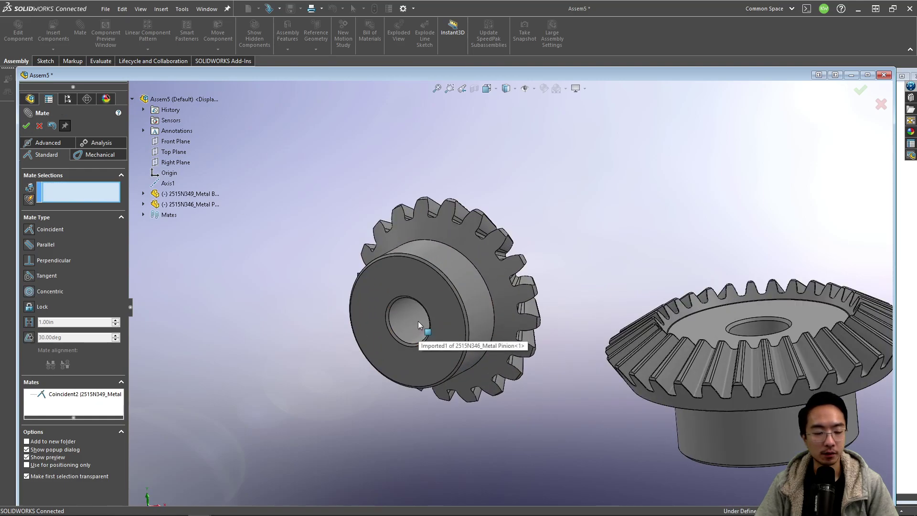
{"action": "left_click", "coordinate": [27, 126]}
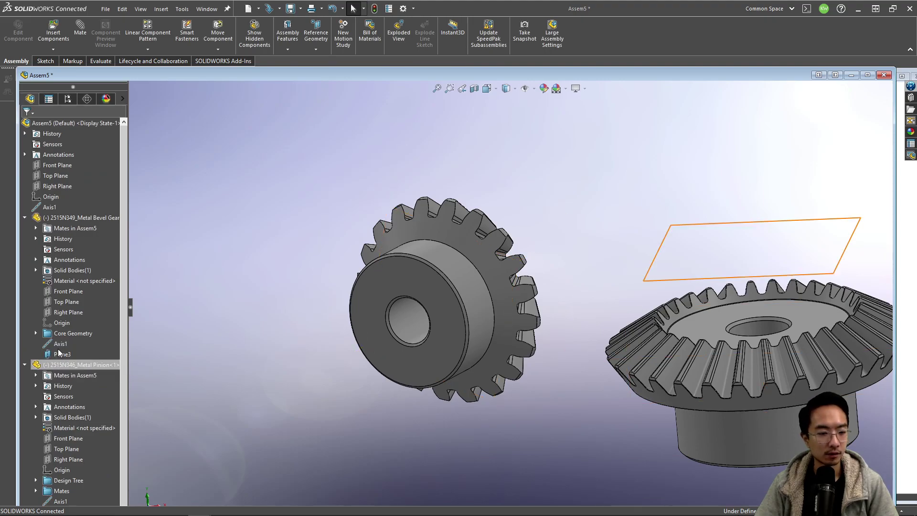
Add a coincident mate between the bevel gear's reference axis and the pinion's mounting-distance plane, Plane1.
{"action": "left_click", "coordinate": [60, 343]}
{"action": "scroll", "coordinate": [81, 430], "scroll_direction": "down", "scroll_amount": 1}
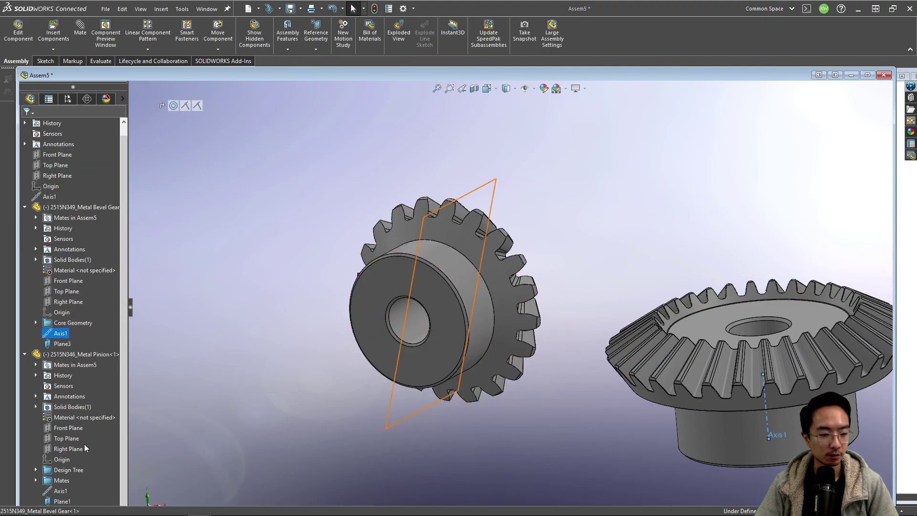
{"action": "left_click", "coordinate": [60, 500], "text": "ctrl"}
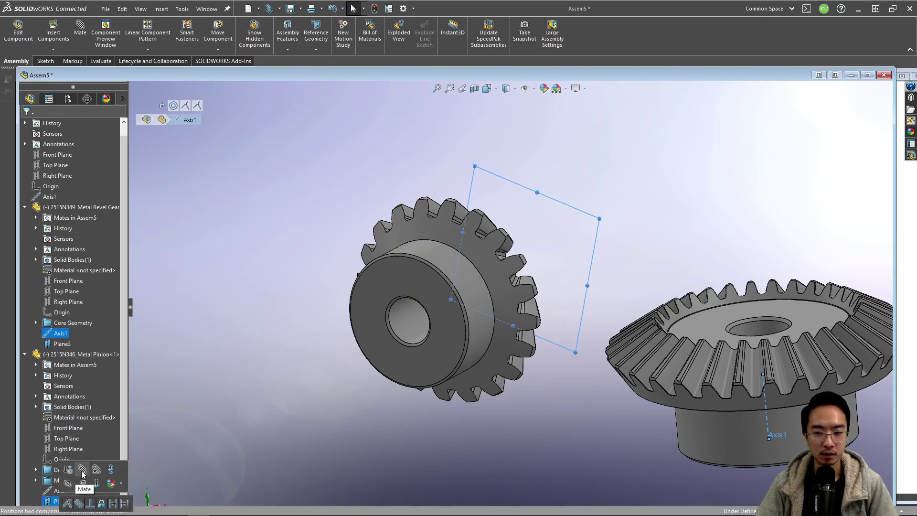
{"action": "left_click", "coordinate": [82, 472]}
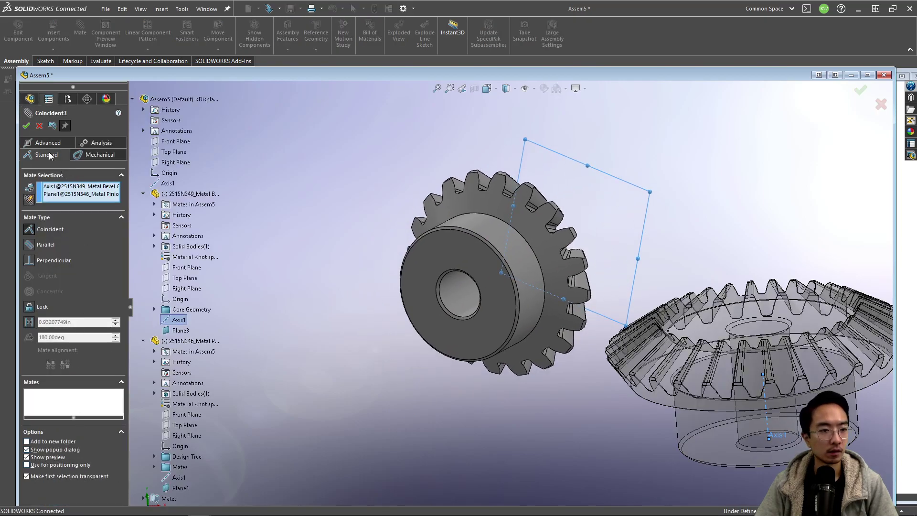
{"action": "left_click", "coordinate": [26, 126]}
{"action": "middle_click_drag", "start_coordinate": [478, 239], "coordinate": [567, 267]}
{"action": "left_click_drag", "start_coordinate": [566, 267], "coordinate": [604, 224]}
{"action": "middle_click_drag", "start_coordinate": [627, 266], "coordinate": [638, 127]}
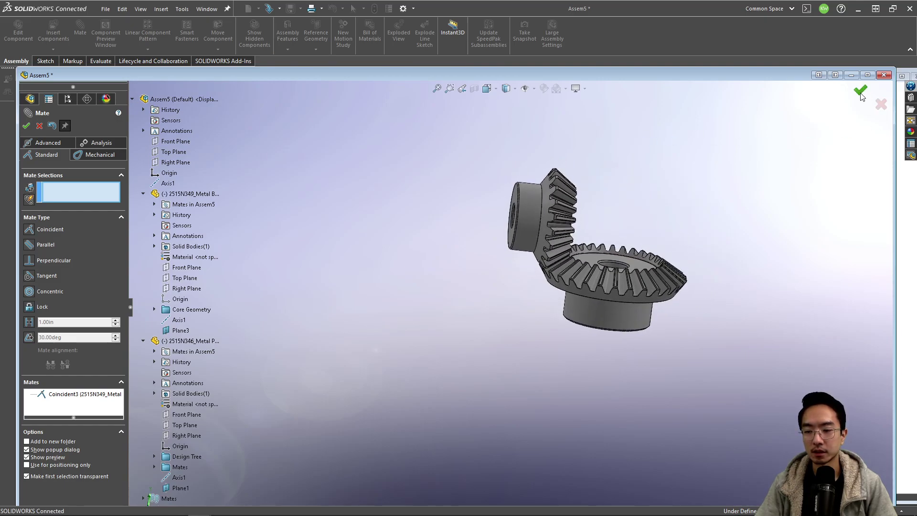
{"action": "left_click", "coordinate": [861, 92]}
Add a parallel mate between the end face of the pinion's hub and the assembly's Right Plane.
{"action": "middle_click_drag", "start_coordinate": [636, 210], "coordinate": [598, 206]}
{"action": "scroll", "coordinate": [499, 271], "scroll_direction": "down", "scroll_amount": 3}
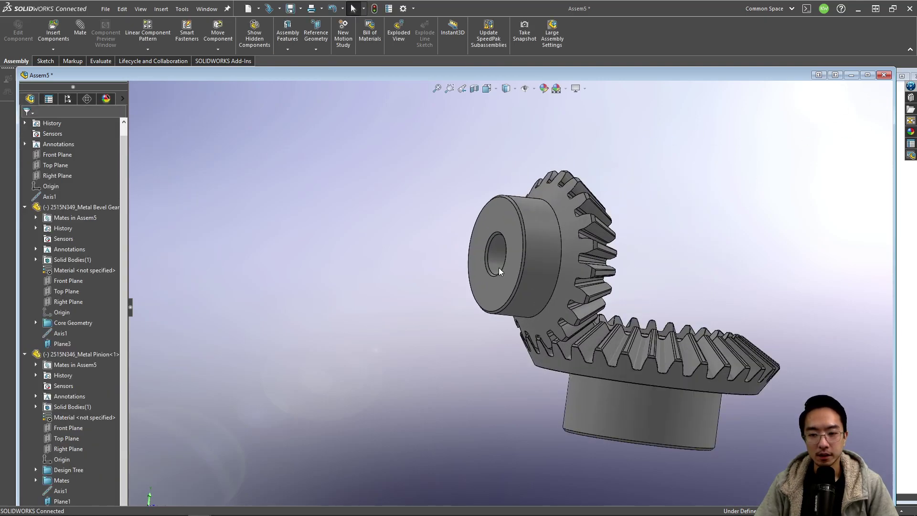
{"action": "left_click", "coordinate": [495, 289]}
{"action": "scroll", "coordinate": [146, 260], "scroll_direction": "up", "scroll_amount": 5}
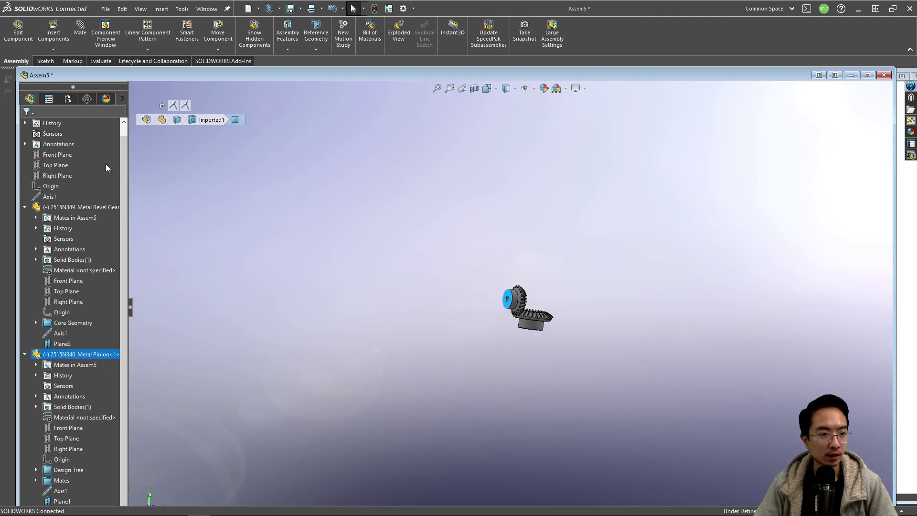
{"action": "scroll", "coordinate": [434, 299], "scroll_direction": "down", "scroll_amount": 4}
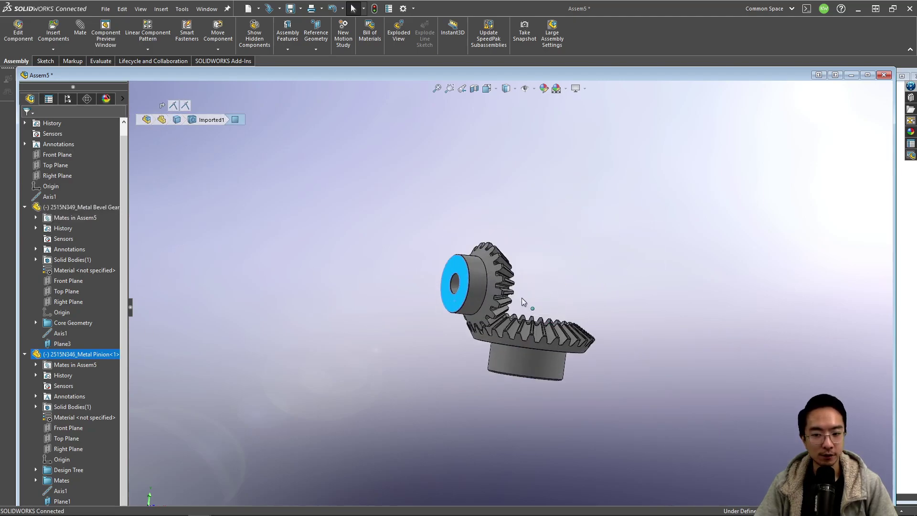
{"action": "left_click", "coordinate": [66, 177], "text": "ctrl"}
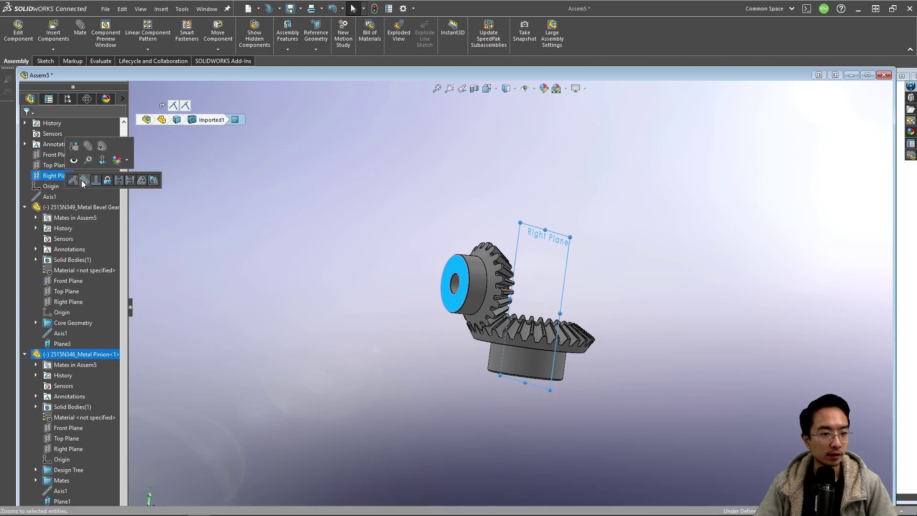
{"action": "left_click", "coordinate": [85, 180]}
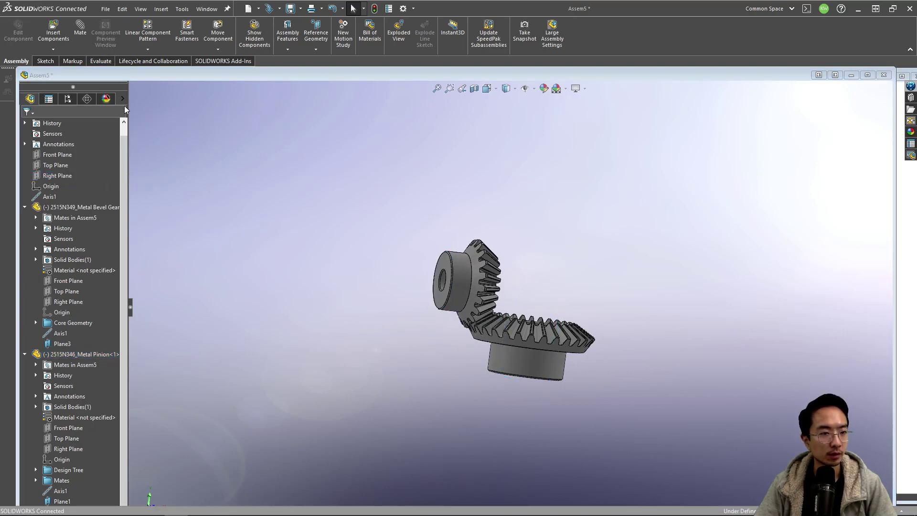
View the gears from the top and move the pinion to test its remaining freedom.
{"action": "middle_click_drag", "start_coordinate": [547, 272], "coordinate": [442, 398]}
{"action": "scroll", "coordinate": [520, 276], "scroll_direction": "up", "scroll_amount": 5}
{"action": "key", "text": "space"}
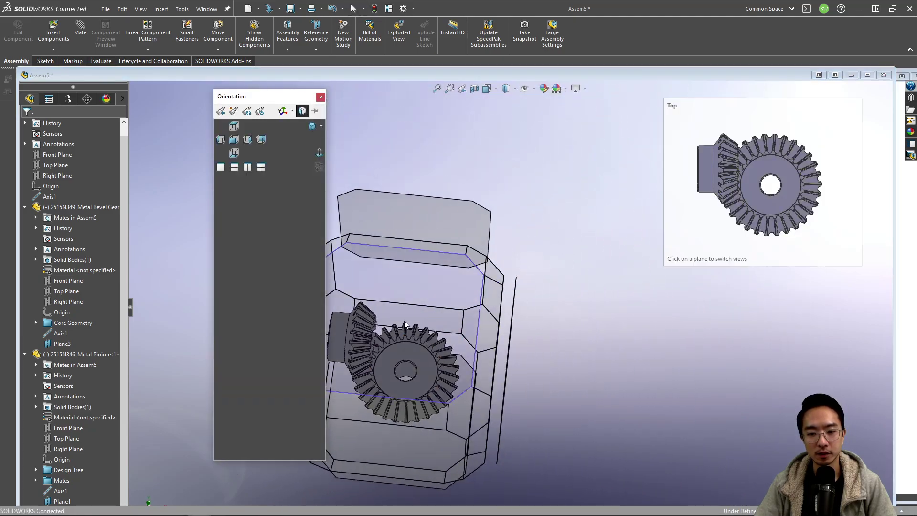
{"action": "left_click", "coordinate": [404, 320]}
{"action": "left_click_drag", "start_coordinate": [407, 307], "coordinate": [469, 368]}
{"action": "middle_click_drag", "start_coordinate": [469, 369], "coordinate": [391, 263]}
{"action": "left_click_drag", "start_coordinate": [392, 262], "coordinate": [391, 280]}
{"action": "key", "text": "Escape"}
{"action": "middle_click_drag", "start_coordinate": [391, 279], "coordinate": [480, 434]}
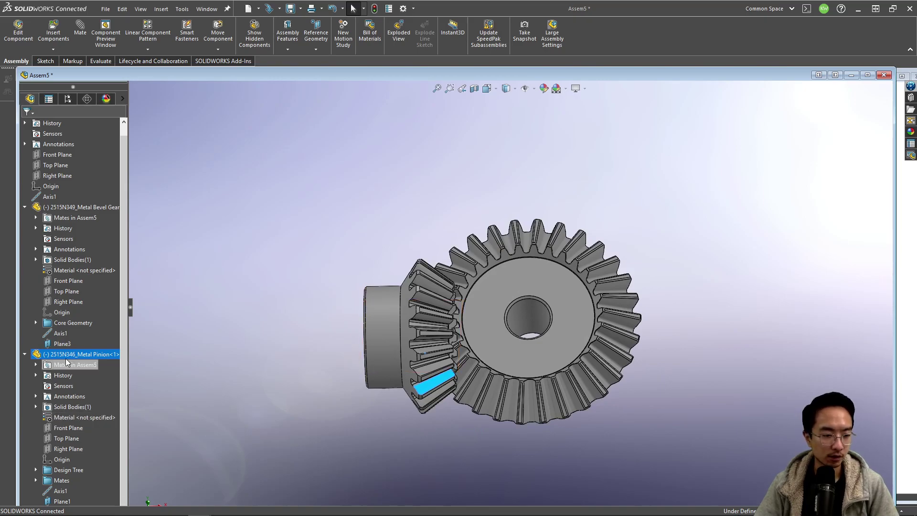
Add a coincident mate between the pinion's reference axis and the assembly's Front Plane.
{"action": "left_click", "coordinate": [61, 491]}
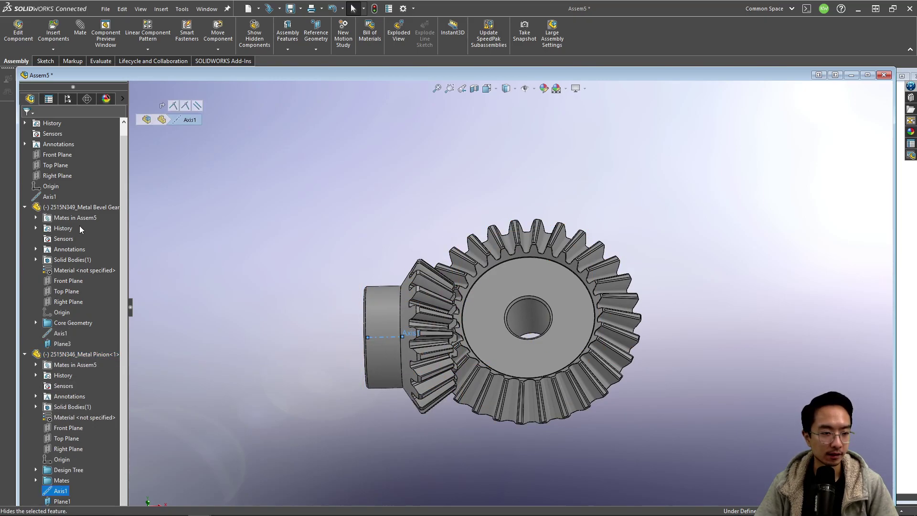
{"action": "left_click", "coordinate": [61, 155], "text": "ctrl"}
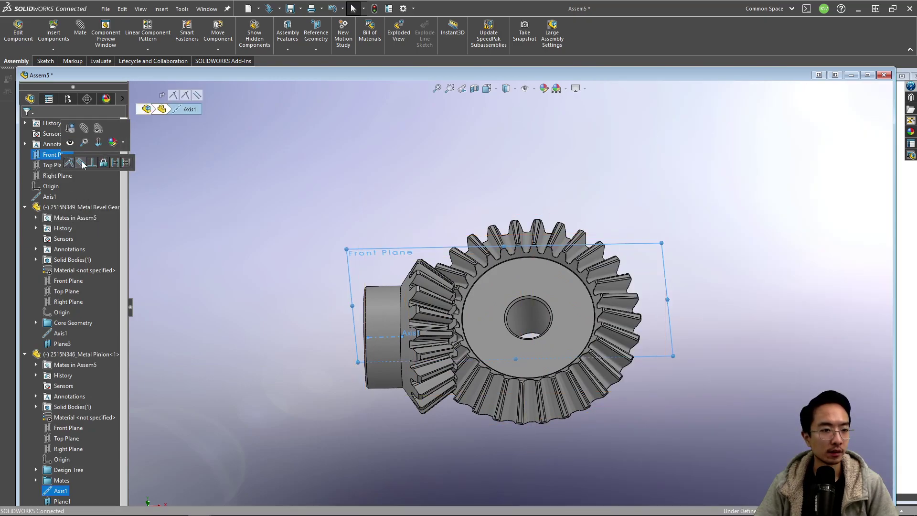
{"action": "left_click", "coordinate": [69, 164]}
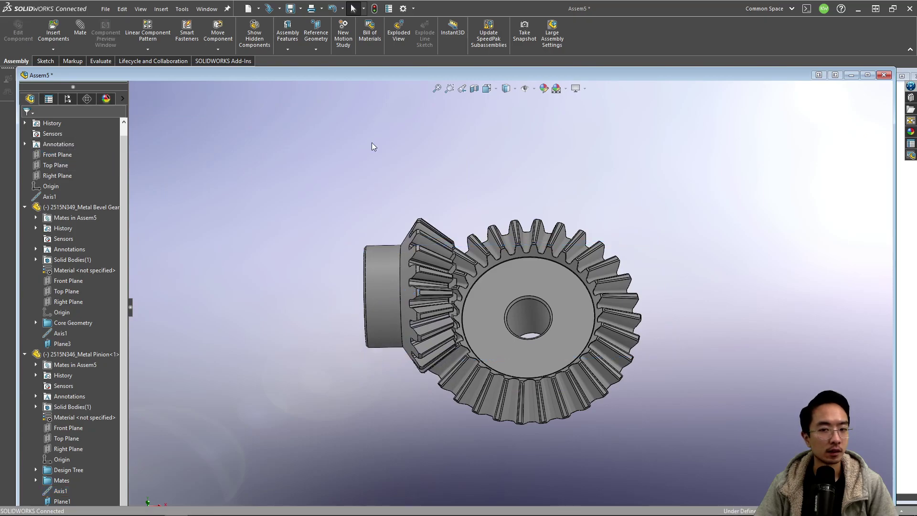
Rotate the pinion and the bevel gear by hand until their teeth interlock without overlapping.
{"action": "middle_click_drag", "start_coordinate": [627, 279], "coordinate": [431, 283]}
{"action": "scroll", "coordinate": [477, 328], "scroll_direction": "down", "scroll_amount": 5}
{"action": "mouse_move", "coordinate": [430, 283]}
{"action": "left_mouse_down"}
{"action": "mouse_move", "coordinate": [481, 237]}
{"action": "mouse_move", "coordinate": [430, 308]}
{"action": "mouse_move", "coordinate": [447, 282]}
{"action": "left_mouse_up"}
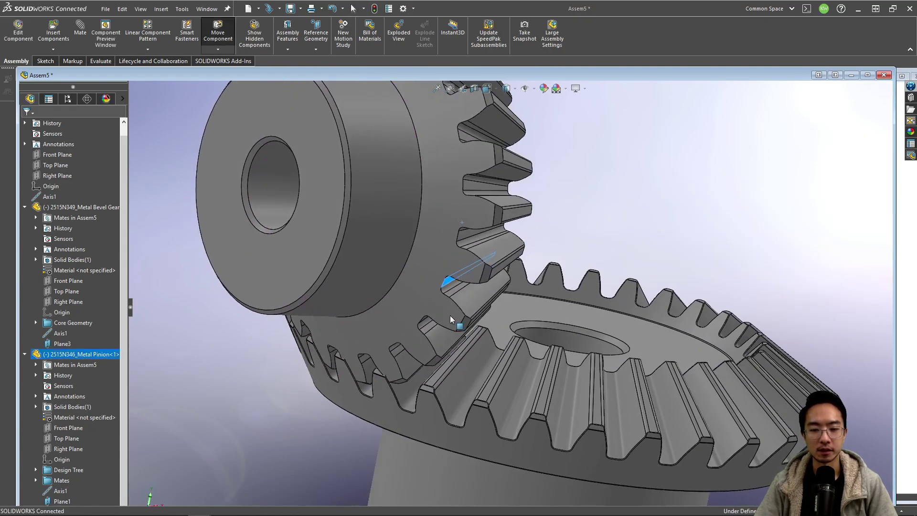
{"action": "left_click_drag", "start_coordinate": [546, 424], "coordinate": [516, 430]}
{"action": "middle_click_drag", "start_coordinate": [516, 430], "coordinate": [382, 344]}
{"action": "scroll", "coordinate": [371, 380], "scroll_direction": "down", "scroll_amount": 5}
{"action": "left_click_drag", "start_coordinate": [371, 380], "coordinate": [391, 374]}
{"action": "key", "text": "Escape"}
{"action": "key", "text": "f"}
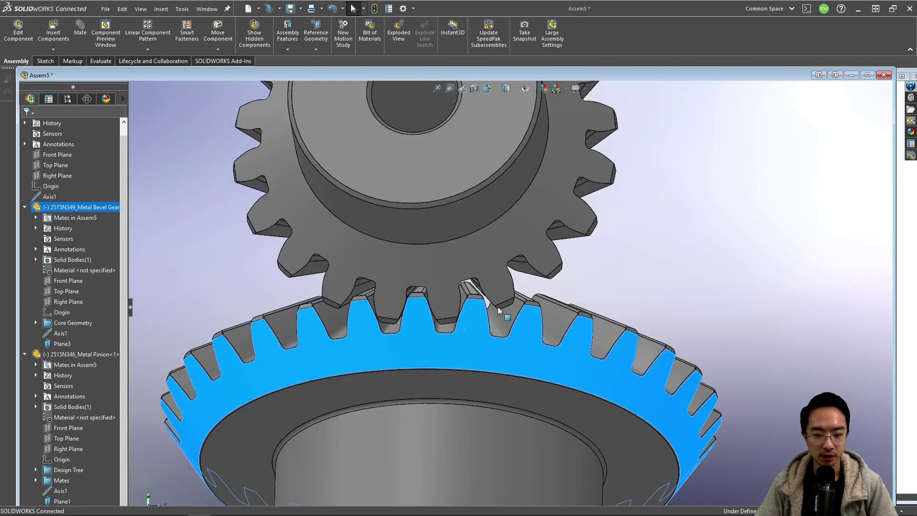
{"action": "middle_click_drag", "start_coordinate": [411, 372], "coordinate": [688, 225]}
{"action": "left_click", "coordinate": [688, 225]}
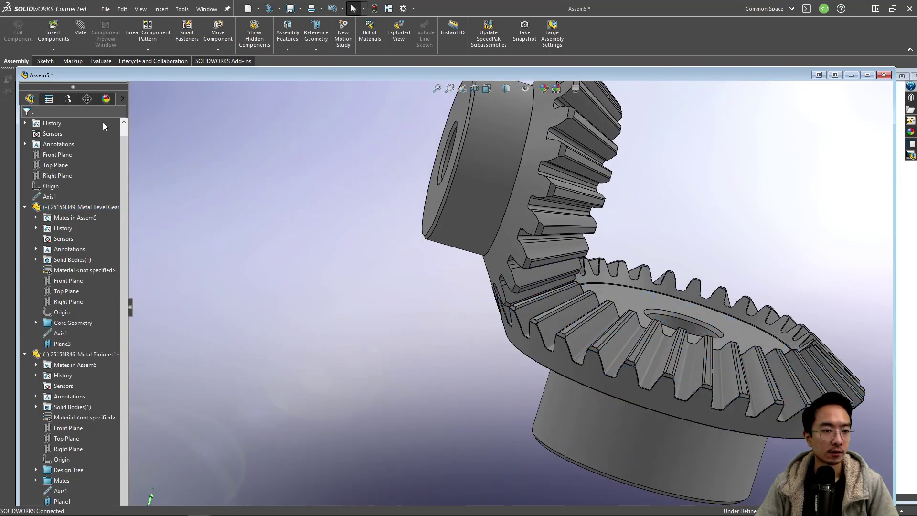
Add a gear mate between the cylindrical hub faces of the bevel gear and the pinion with a ratio of 3:2.
{"action": "left_click", "coordinate": [77, 34]}
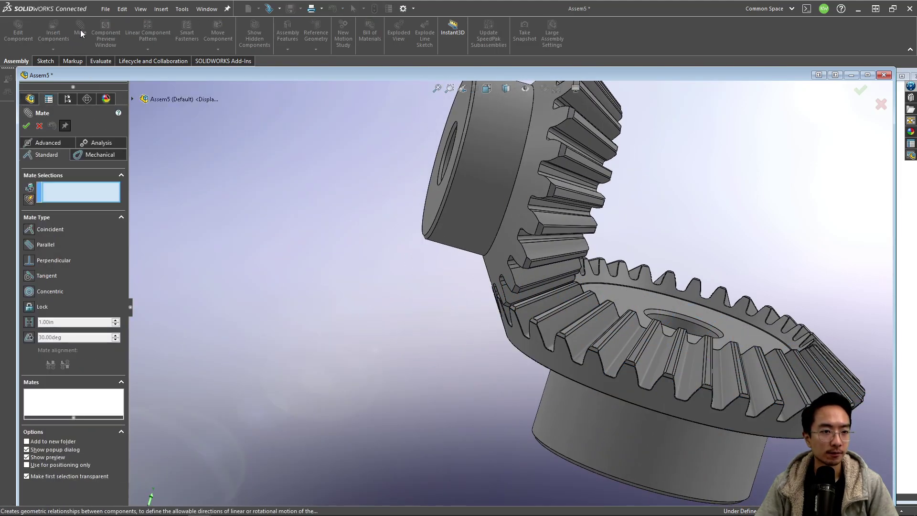
{"action": "left_click", "coordinate": [103, 156]}
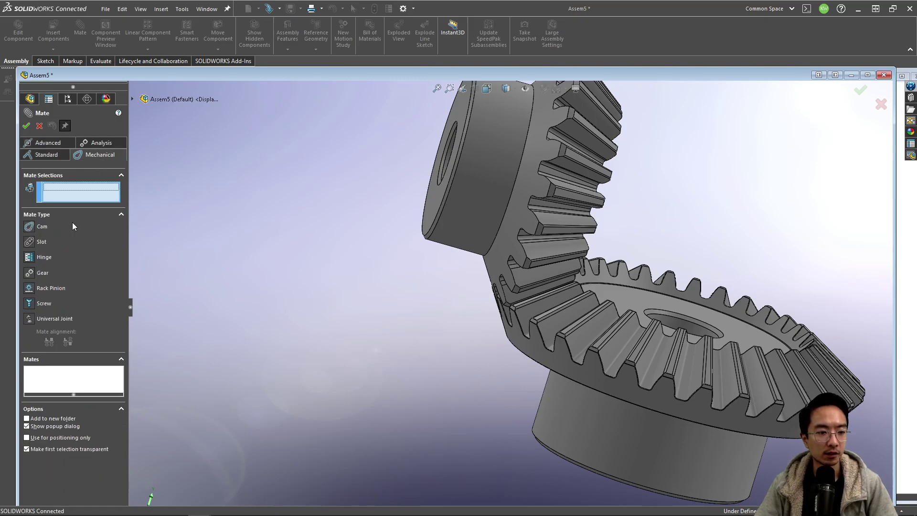
{"action": "left_click", "coordinate": [32, 272]}
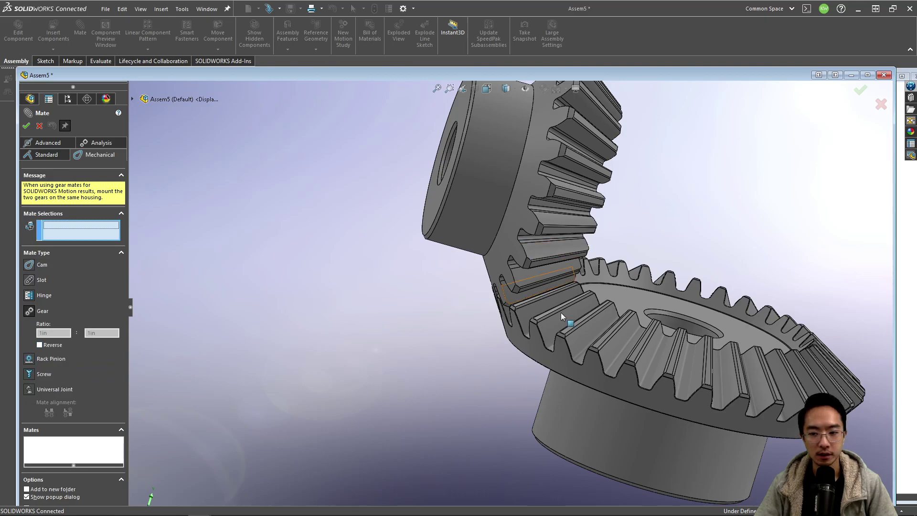
{"action": "scroll", "coordinate": [561, 312], "scroll_direction": "up", "scroll_amount": 3}
{"action": "left_click", "coordinate": [601, 403]}
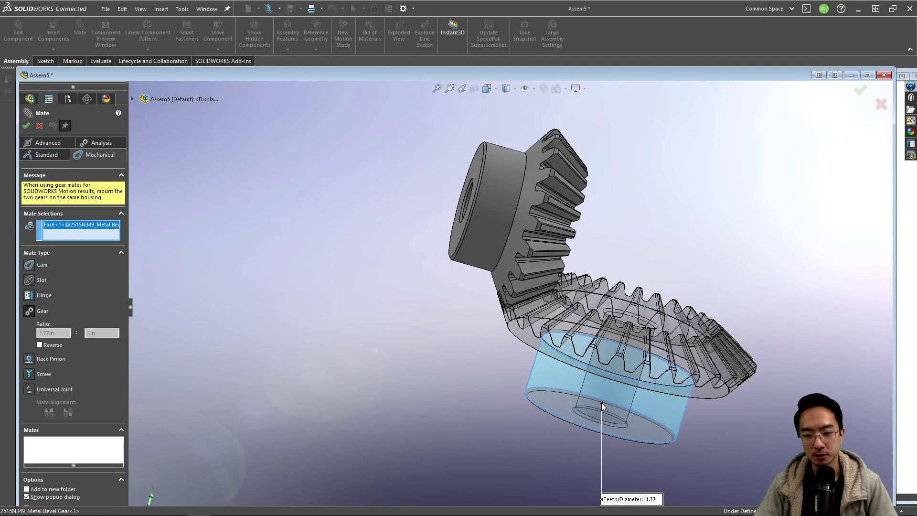
{"action": "left_click", "coordinate": [502, 198]}
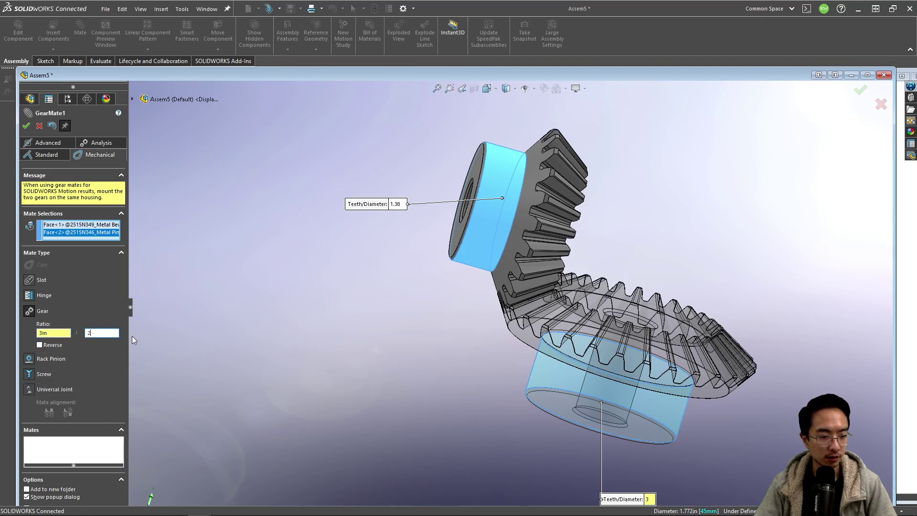
{"action": "left_click", "coordinate": [29, 126]}
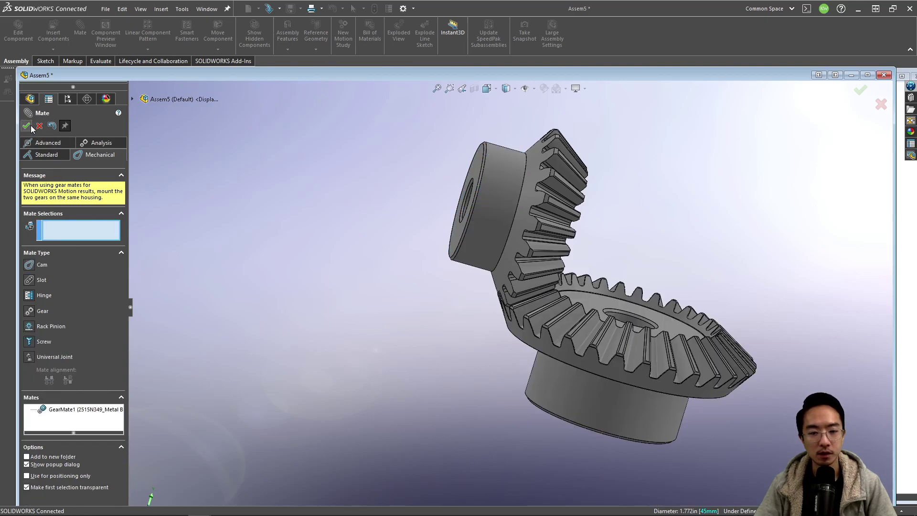
{"action": "left_click", "coordinate": [29, 127]}
Turn the pinion to test which way the gear mate drives the bevel gear.
{"action": "middle_click_drag", "start_coordinate": [459, 287], "coordinate": [426, 194]}
{"action": "scroll", "coordinate": [483, 311], "scroll_direction": "down", "scroll_amount": 5}
{"action": "scroll", "coordinate": [559, 292], "scroll_direction": "up", "scroll_amount": 2}
{"action": "left_click_drag", "start_coordinate": [426, 194], "coordinate": [400, 190]}
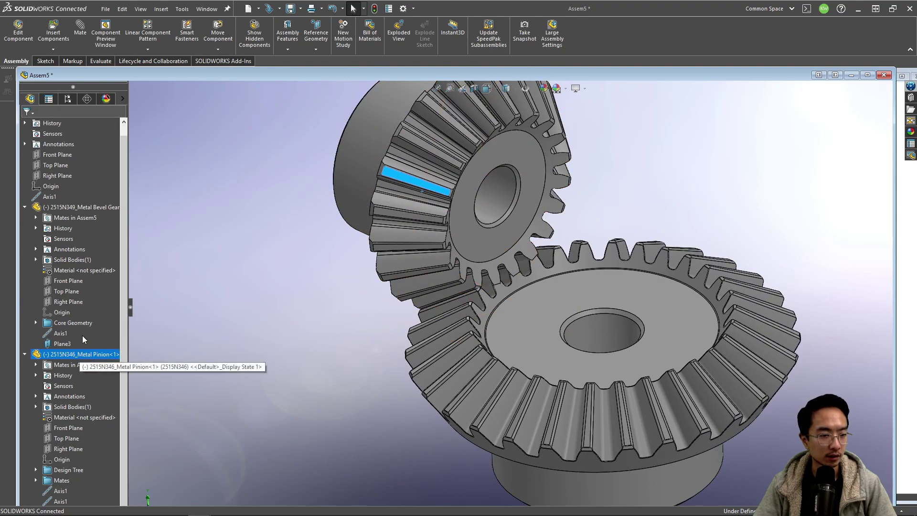
Maximize the assembly window and reverse the rotation direction of the existing gear mate.
{"action": "left_click", "coordinate": [869, 75]}
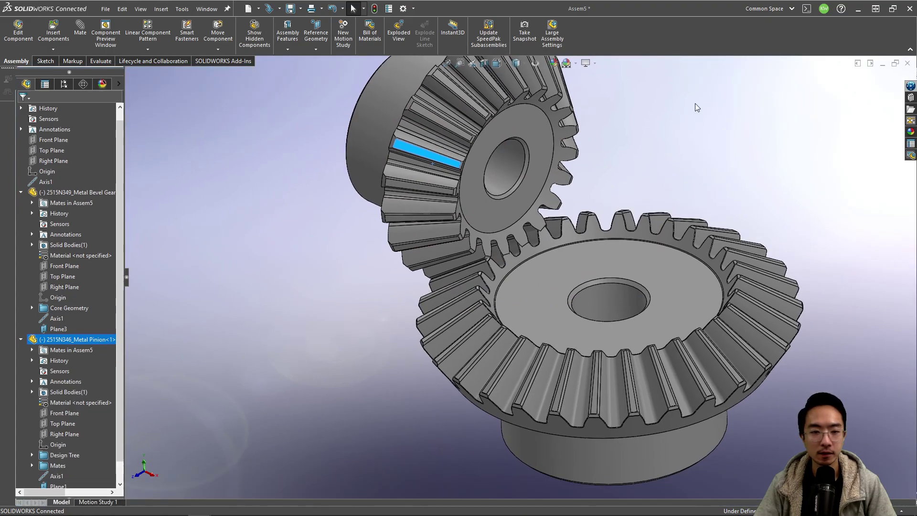
{"action": "scroll", "coordinate": [48, 473], "scroll_direction": "down", "scroll_amount": 1}
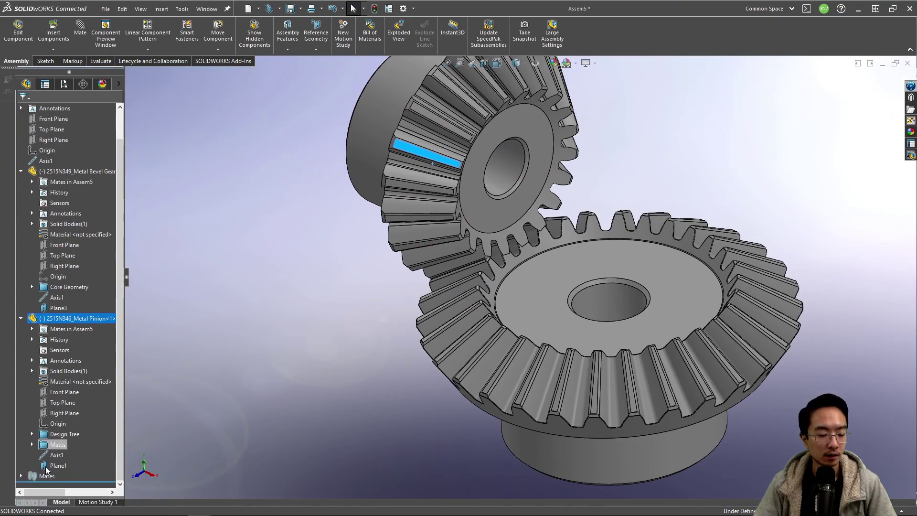
{"action": "left_click", "coordinate": [22, 476]}
{"action": "left_click", "coordinate": [72, 476]}
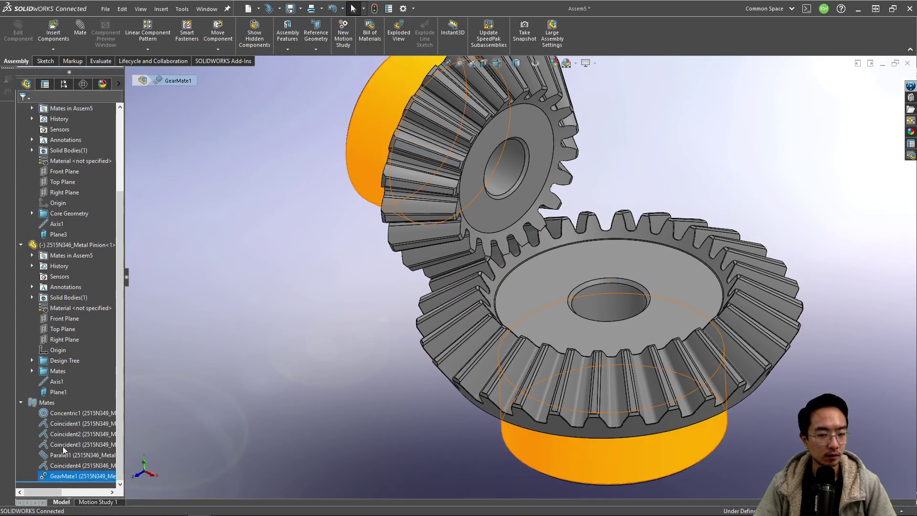
{"action": "double_click", "coordinate": [76, 476]}
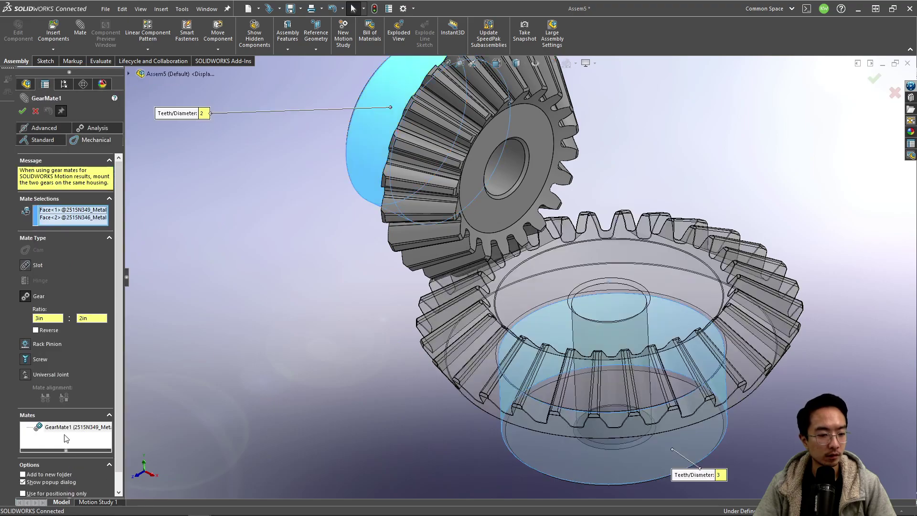
{"action": "left_click", "coordinate": [36, 331]}
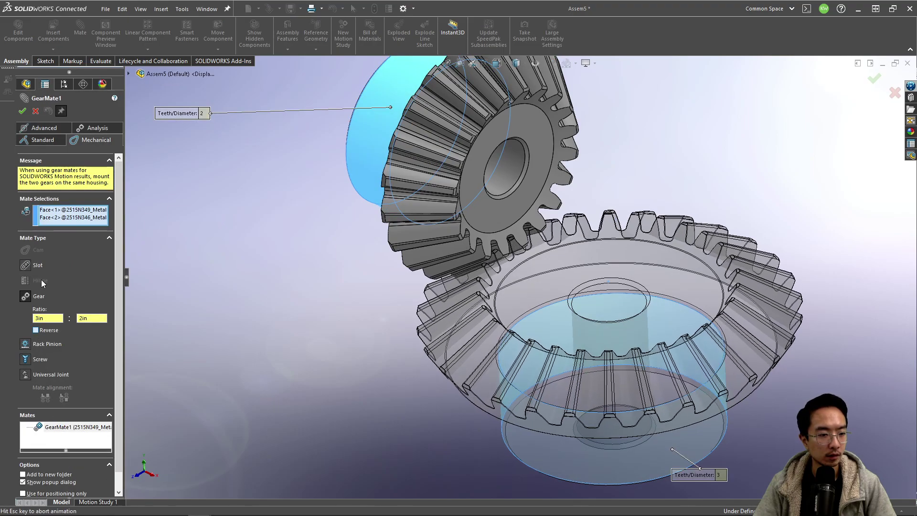
{"action": "left_click", "coordinate": [22, 111]}
Rotate the pinion to test the reversed gear mate and examine the tooth mesh from close up and from the side.
{"action": "left_click_drag", "start_coordinate": [408, 160], "coordinate": [421, 187]}
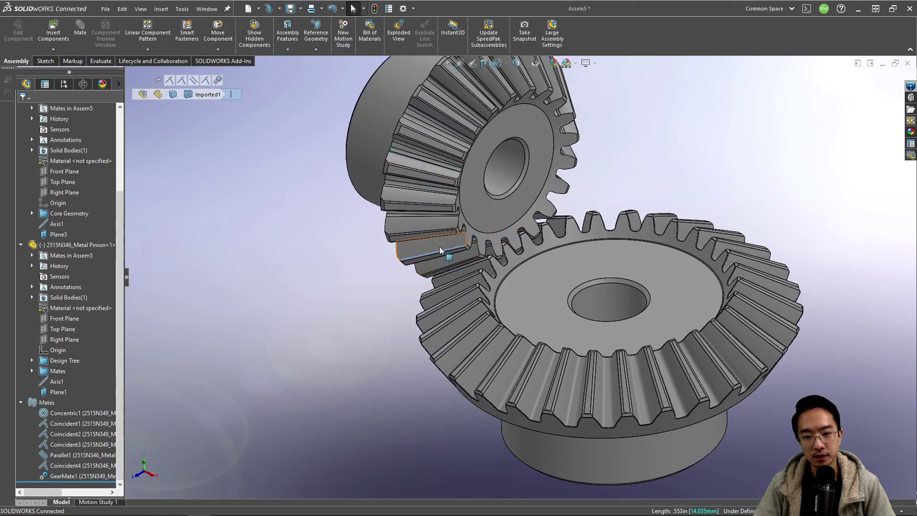
{"action": "left_click_drag", "start_coordinate": [440, 252], "coordinate": [532, 243]}
{"action": "scroll", "coordinate": [532, 243], "scroll_direction": "down", "scroll_amount": 10}
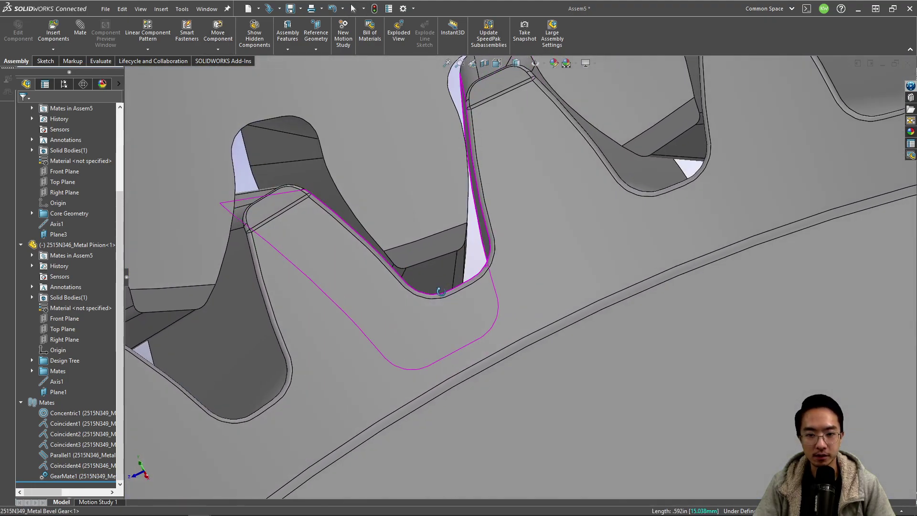
{"action": "scroll", "coordinate": [437, 299], "scroll_direction": "up", "scroll_amount": 10}
{"action": "scroll", "coordinate": [433, 303], "scroll_direction": "up", "scroll_amount": 10}
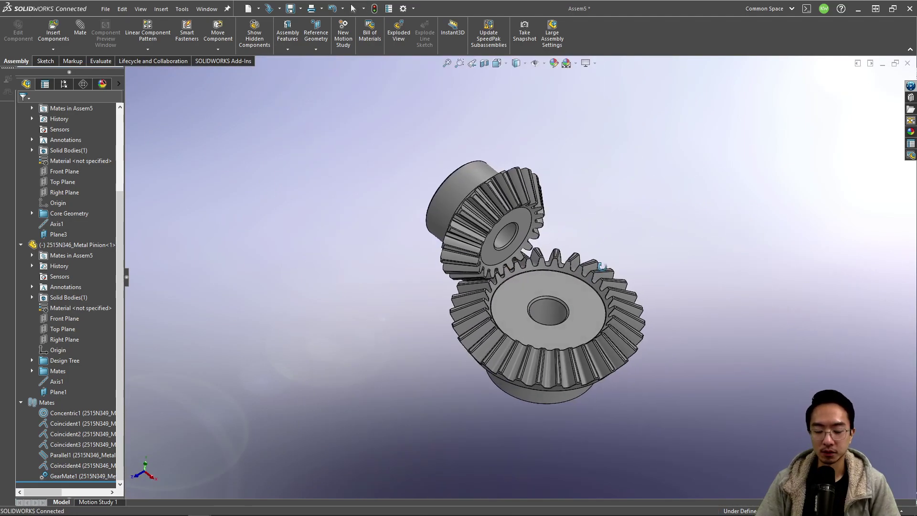
{"action": "scroll", "coordinate": [604, 276], "scroll_direction": "down", "scroll_amount": 2}
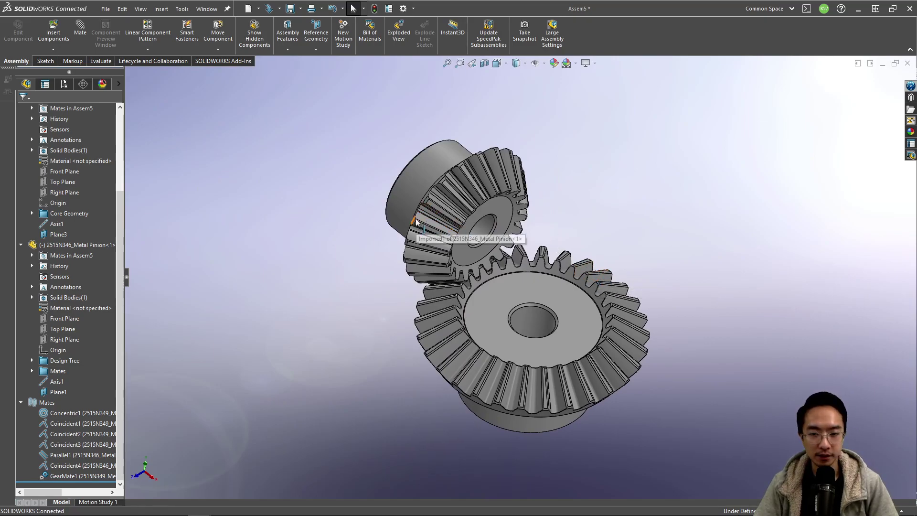
{"action": "left_click_drag", "start_coordinate": [416, 221], "coordinate": [487, 238]}
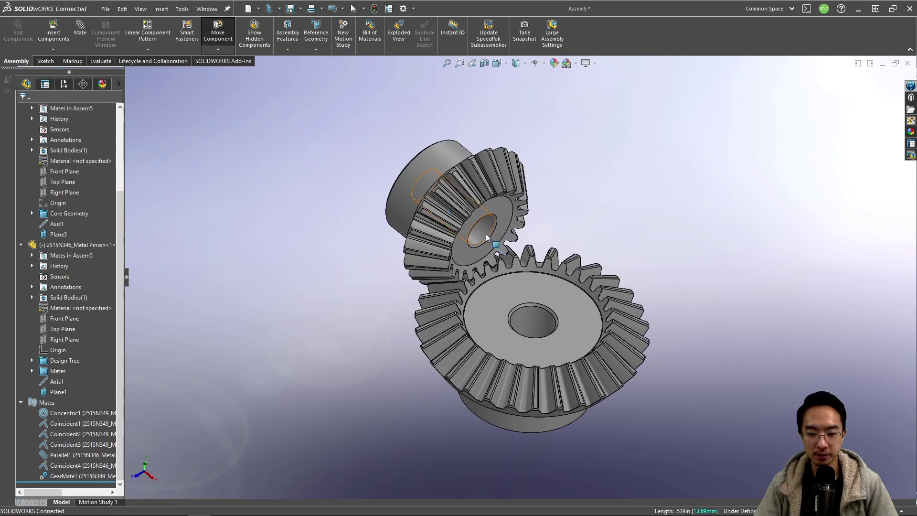
{"action": "middle_click_drag", "start_coordinate": [487, 237], "coordinate": [526, 213]}
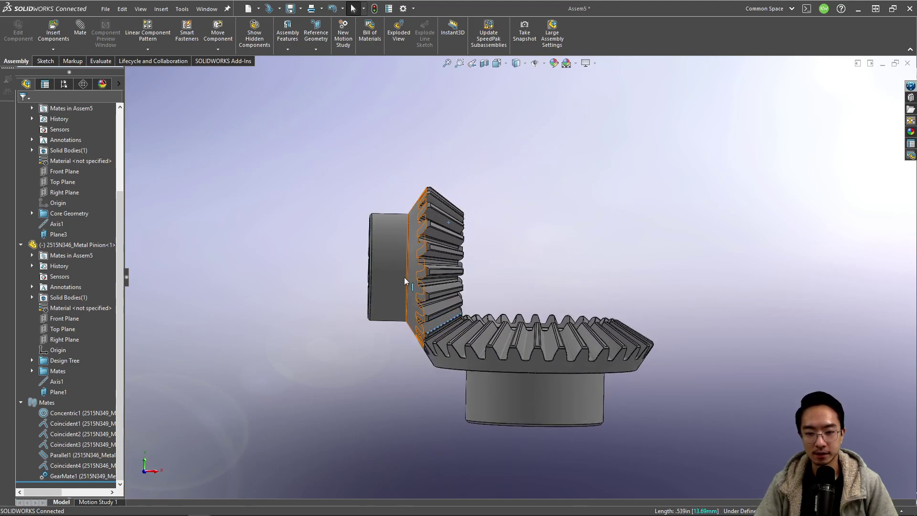
Extend the pinion's Axis1 past the gear teeth and the bevel gear's Axis1 upward until the two axis lines cross.
{"action": "left_click", "coordinate": [49, 385]}
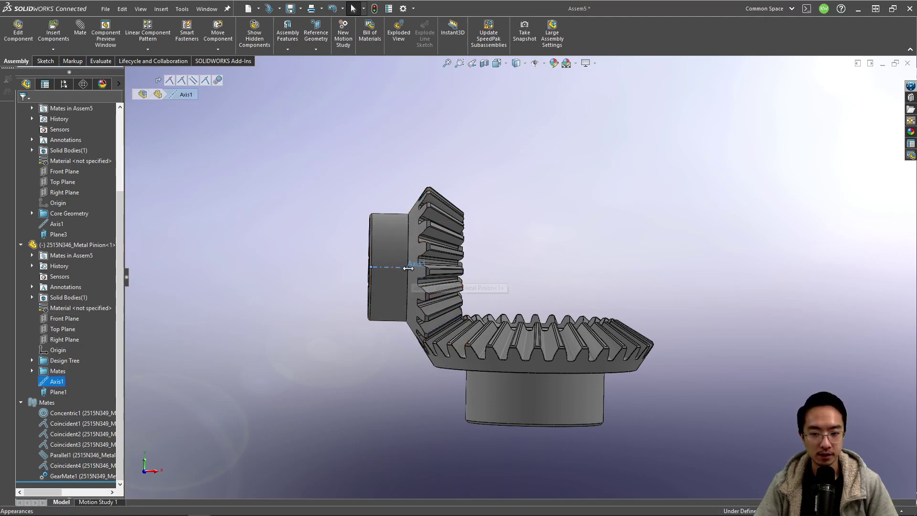
{"action": "left_click_drag", "start_coordinate": [538, 264], "coordinate": [572, 272]}
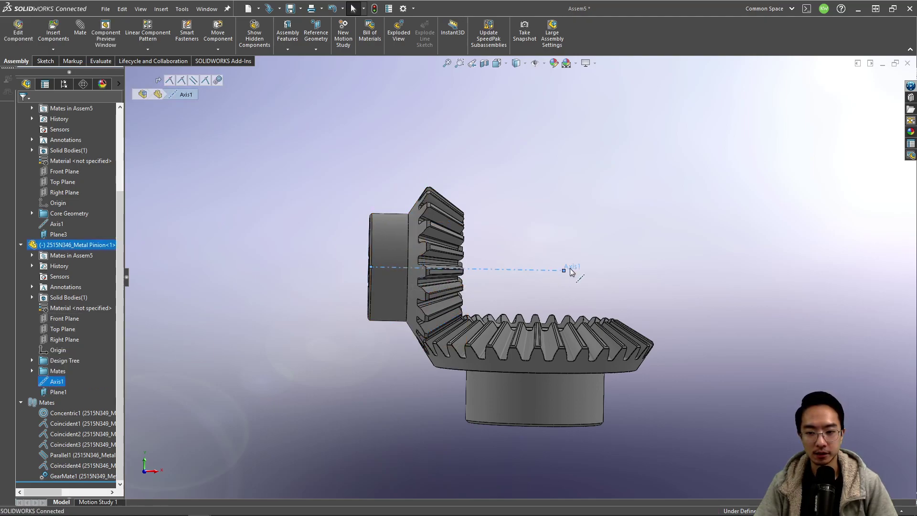
{"action": "left_click", "coordinate": [56, 224]}
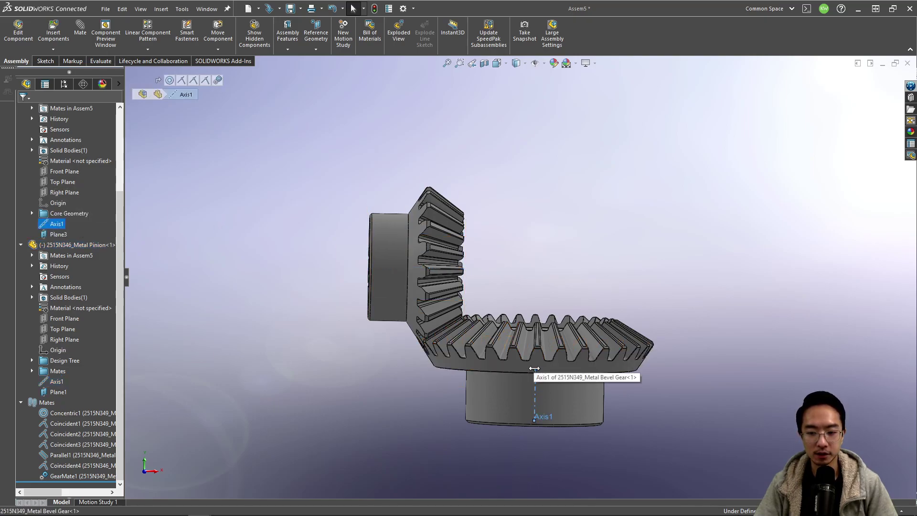
{"action": "left_click_drag", "start_coordinate": [535, 370], "coordinate": [538, 207]}
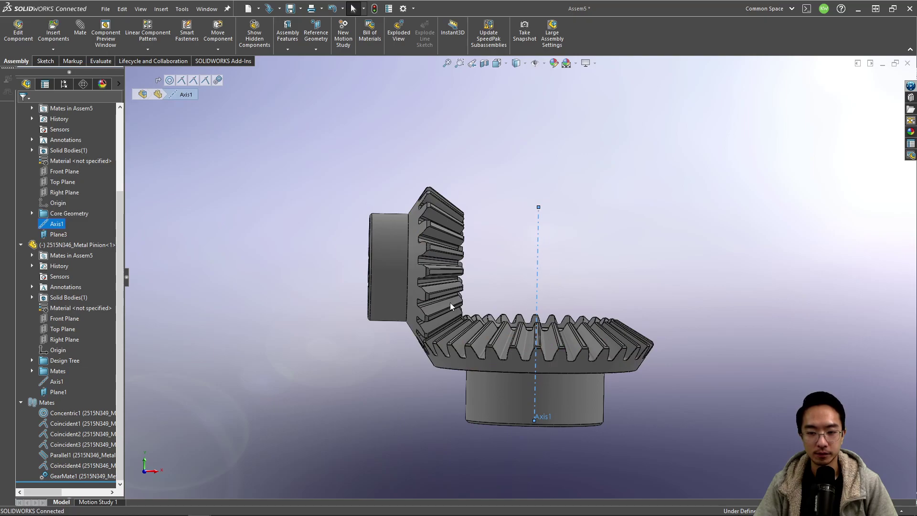
Select the pinion's Axis1 together with the bevel gear's Axis1 and examine their intersection and angle from several views.
{"action": "left_click", "coordinate": [55, 381]}
{"action": "key", "text": "ctrl+7"}
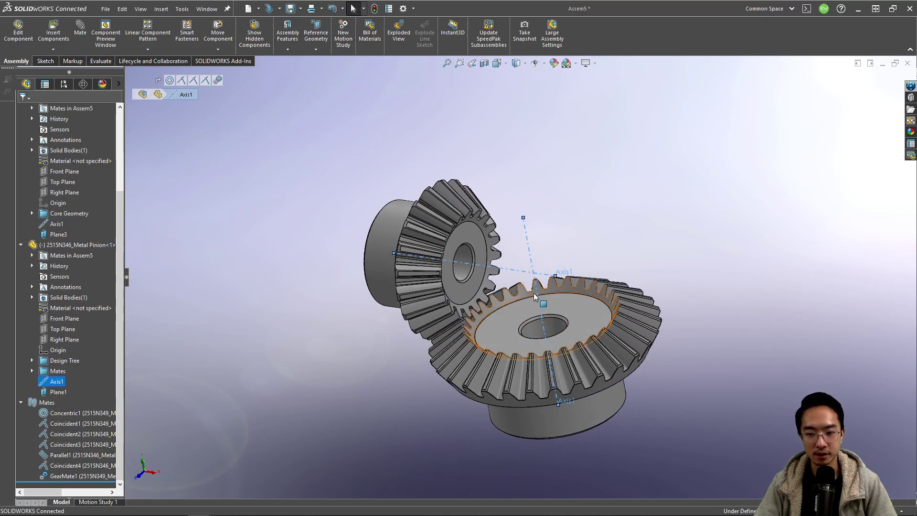
{"action": "scroll", "coordinate": [534, 292], "scroll_direction": "down", "scroll_amount": 5}
{"action": "middle_click_drag", "start_coordinate": [533, 266], "coordinate": [557, 230]}
{"action": "scroll", "coordinate": [557, 230], "scroll_direction": "up", "scroll_amount": 5}
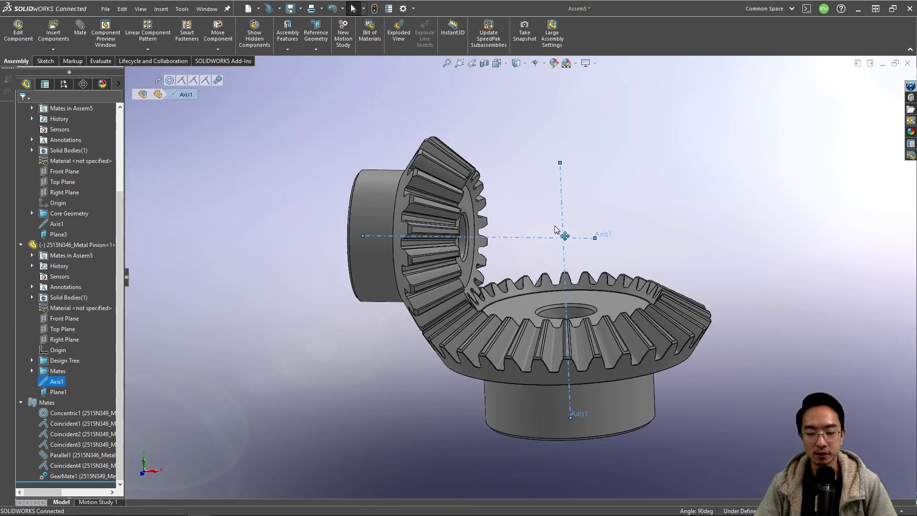
{"action": "scroll", "coordinate": [555, 230], "scroll_direction": "up", "scroll_amount": 2}
Switch to Chrome and review the McMaster-Carr bevel gears catalog, from metal to plastic types, plus the shaft angle and bore type filters.
{"action": "left_click", "coordinate": [245, 509]}
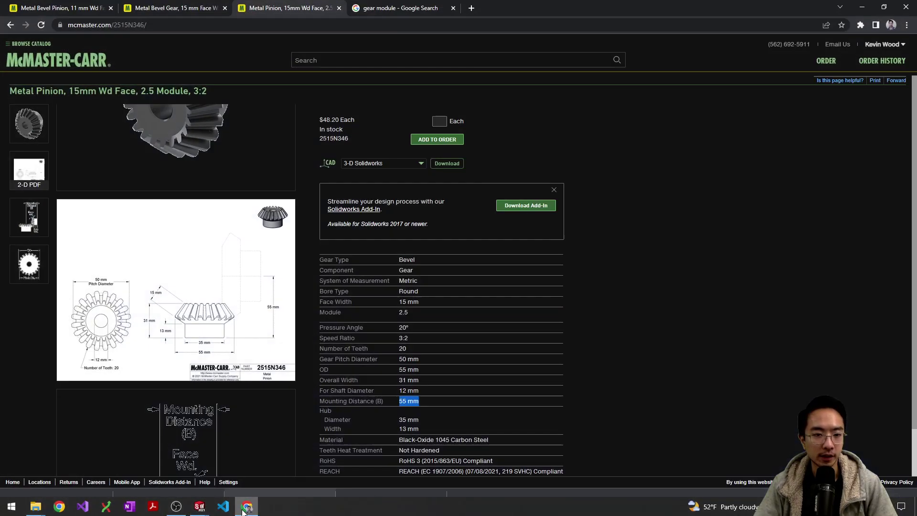
{"action": "left_click", "coordinate": [131, 8]}
{"action": "scroll", "coordinate": [333, 275], "scroll_direction": "down", "scroll_amount": 5}
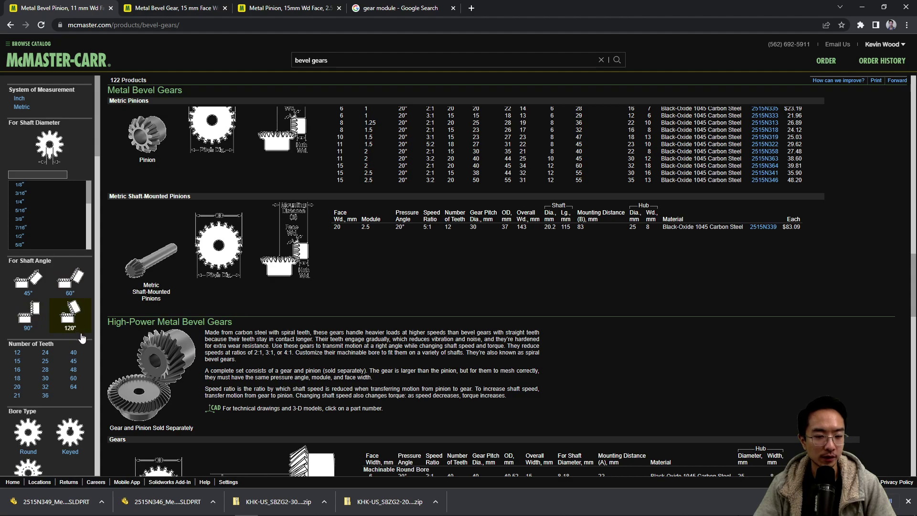
{"action": "scroll", "coordinate": [253, 321], "scroll_direction": "down", "scroll_amount": 7}
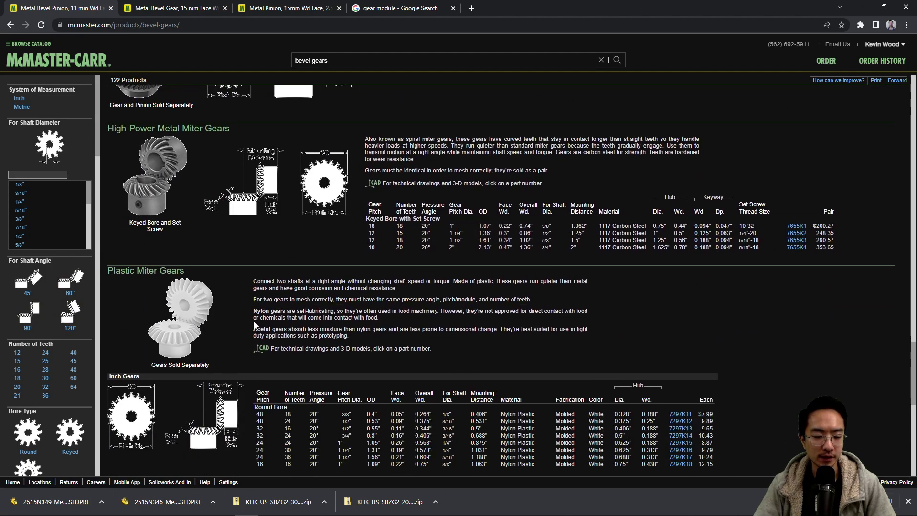
{"action": "scroll", "coordinate": [254, 323], "scroll_direction": "down", "scroll_amount": 3}
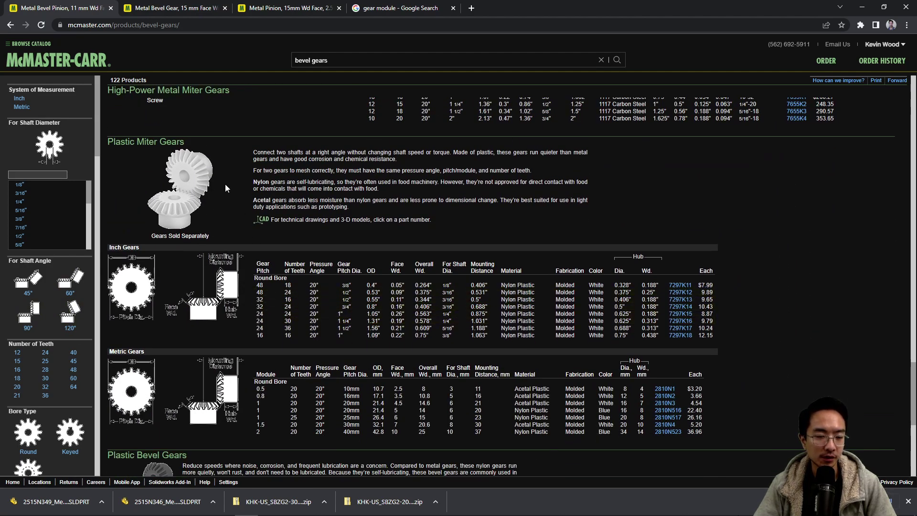
{"action": "scroll", "coordinate": [190, 184], "scroll_direction": "down", "scroll_amount": 4}
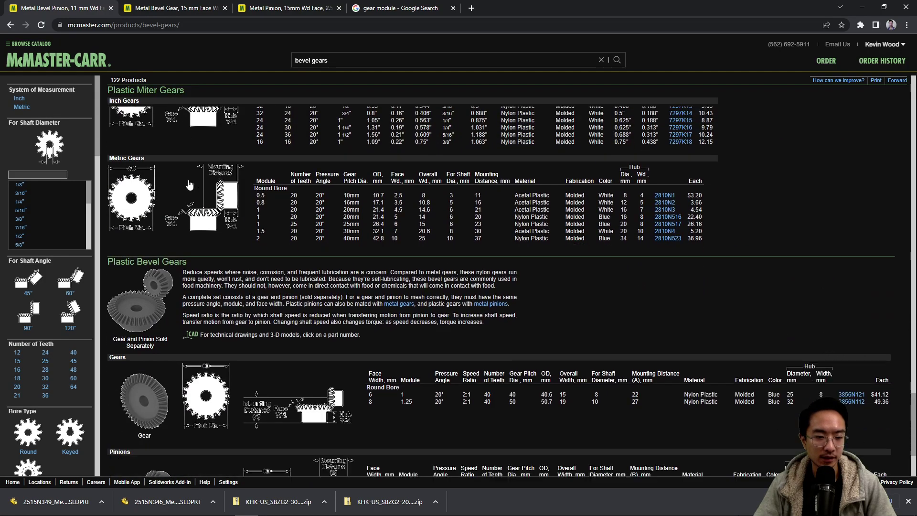
{"action": "scroll", "coordinate": [190, 184], "scroll_direction": "down", "scroll_amount": 3}
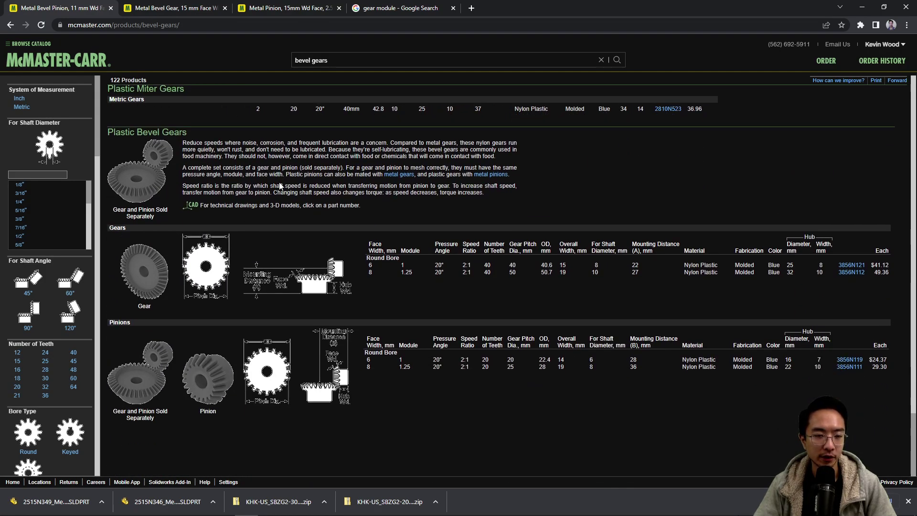
{"action": "scroll", "coordinate": [381, 226], "scroll_direction": "up", "scroll_amount": 10}
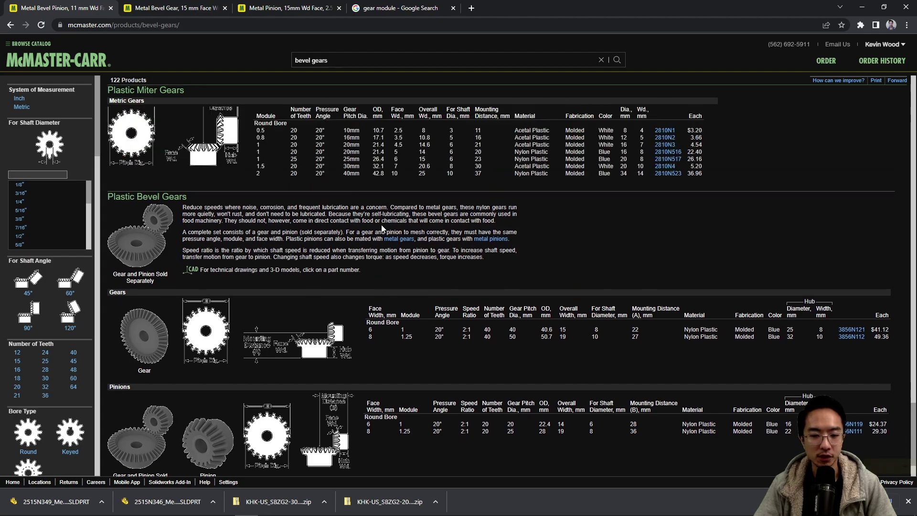
{"action": "scroll", "coordinate": [381, 225], "scroll_direction": "up", "scroll_amount": 2}
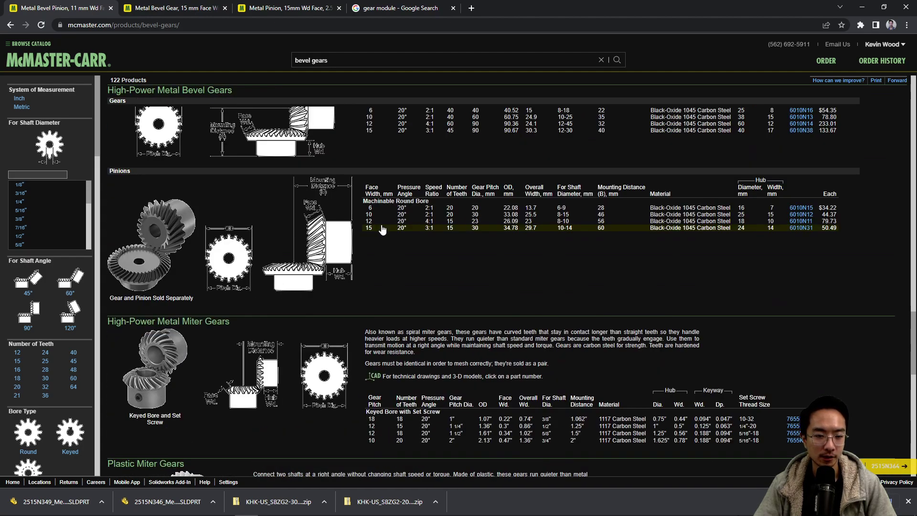
{"action": "scroll", "coordinate": [67, 392], "scroll_direction": "down", "scroll_amount": 3}
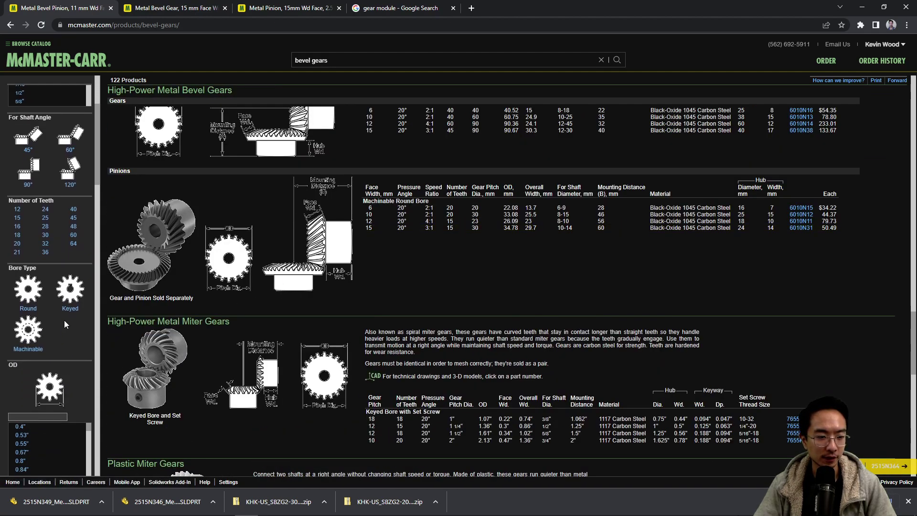
{"action": "mouse_move", "coordinate": [175, 367]}
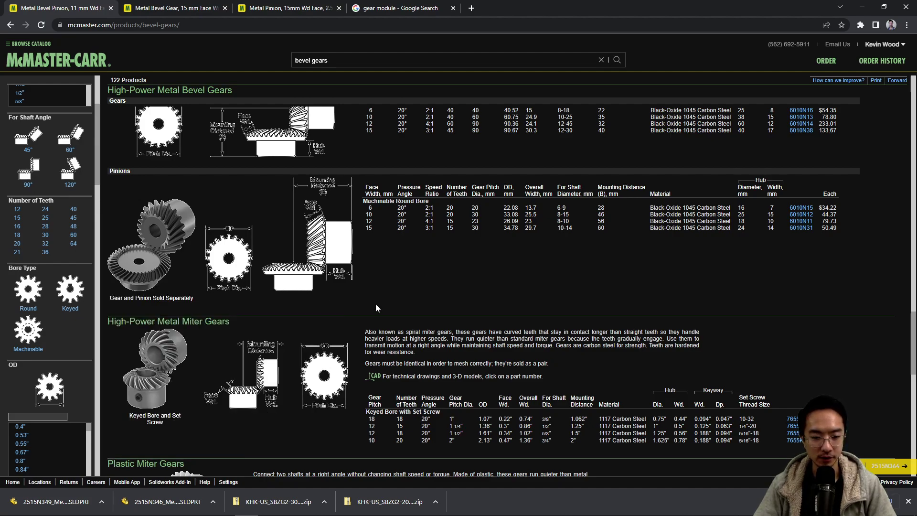
Examine the catalog's high-power metal and plastic miter gears, then the metric shaft-mounted pinions.
{"action": "scroll", "coordinate": [375, 303], "scroll_direction": "down", "scroll_amount": 2}
{"action": "scroll", "coordinate": [146, 222], "scroll_direction": "down", "scroll_amount": 3}
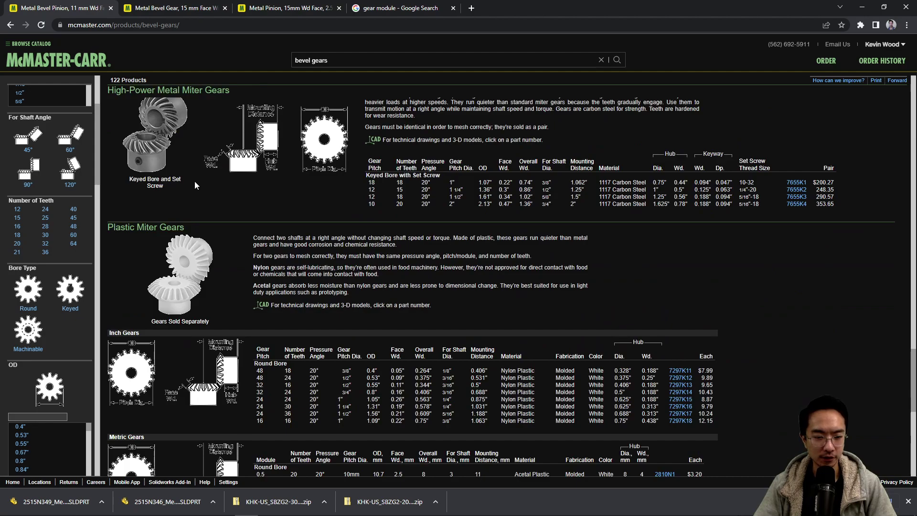
{"action": "mouse_move", "coordinate": [186, 244]}
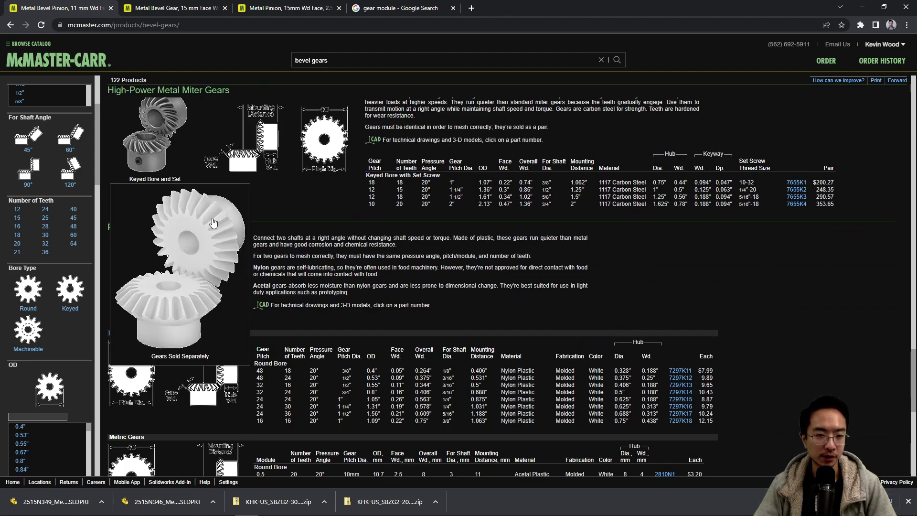
{"action": "scroll", "coordinate": [470, 193], "scroll_direction": "up", "scroll_amount": 1}
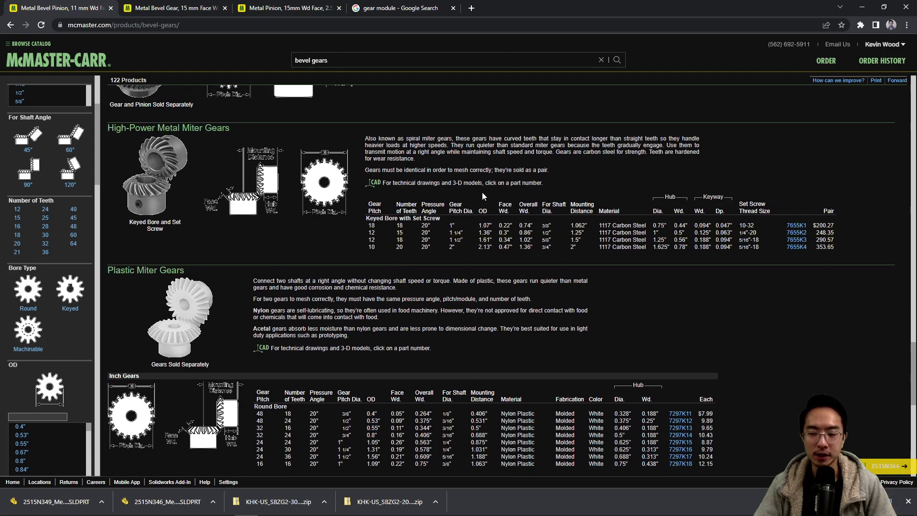
{"action": "scroll", "coordinate": [266, 234], "scroll_direction": "down", "scroll_amount": 4}
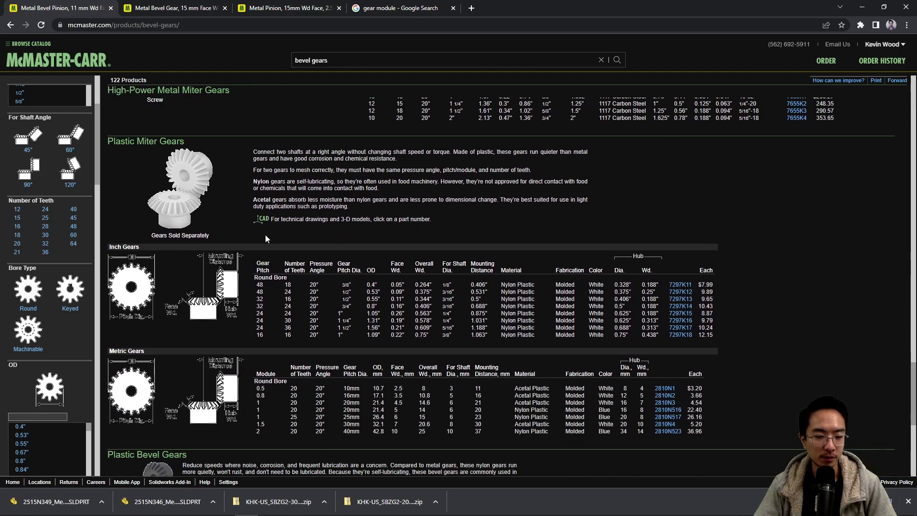
{"action": "scroll", "coordinate": [265, 238], "scroll_direction": "down", "scroll_amount": 3}
{"action": "scroll", "coordinate": [265, 234], "scroll_direction": "up", "scroll_amount": 9}
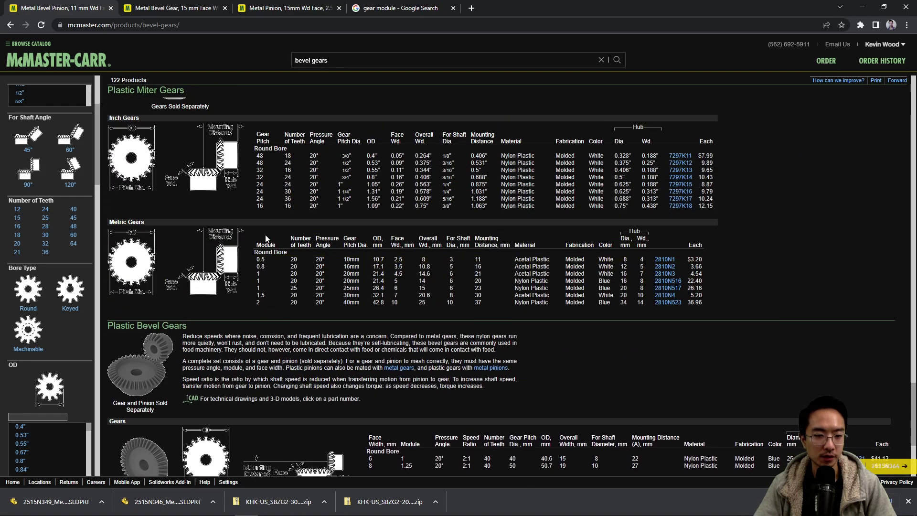
{"action": "scroll", "coordinate": [266, 234], "scroll_direction": "up", "scroll_amount": 12}
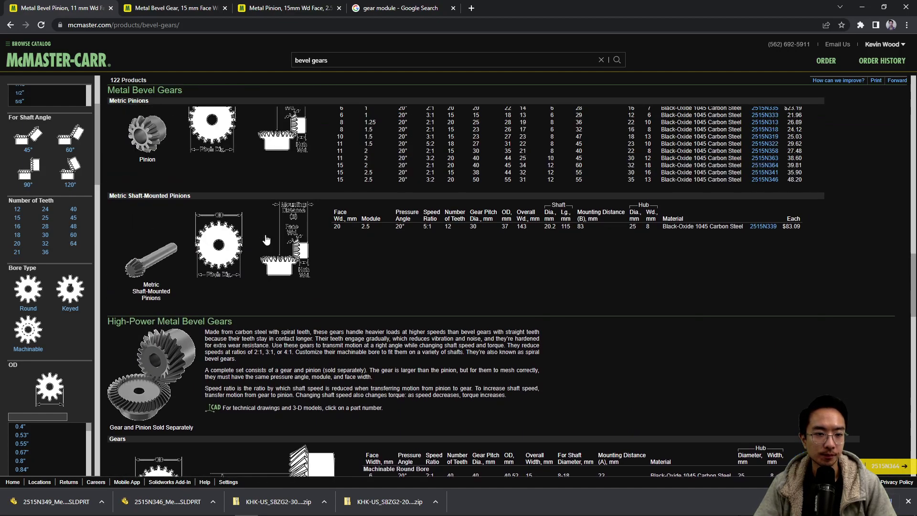
{"action": "scroll", "coordinate": [201, 388], "scroll_direction": "down", "scroll_amount": 2}
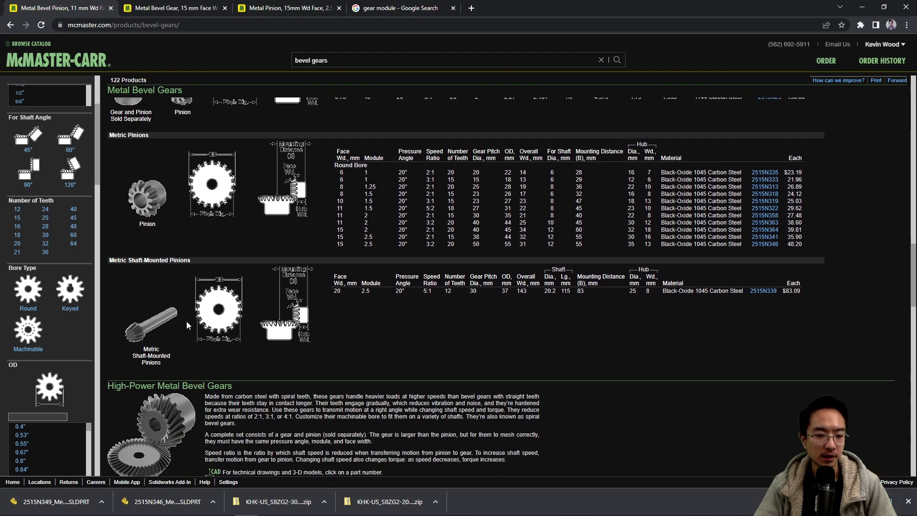
{"action": "mouse_move", "coordinate": [335, 505]}
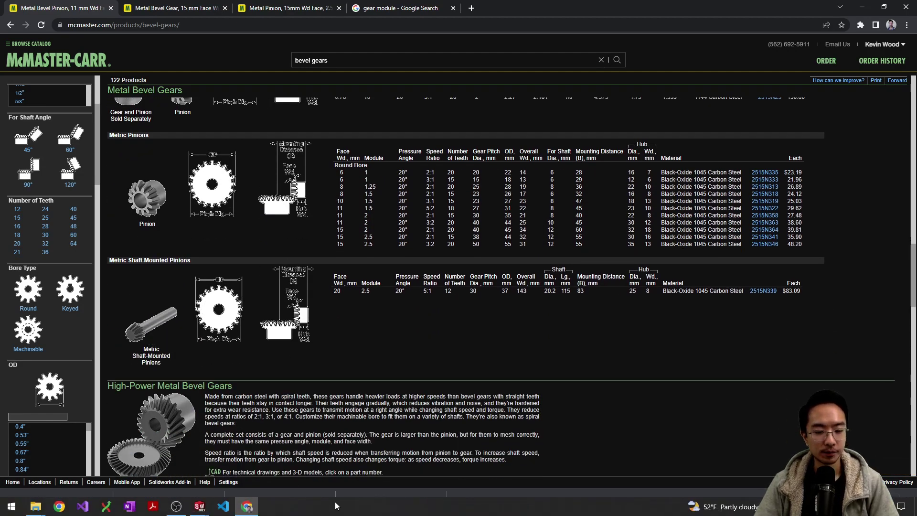
Switch back to the Assem5 assembly in SOLIDWORKS and examine the meshed gears and crossing axes from different angles.
{"action": "left_click", "coordinate": [200, 506]}
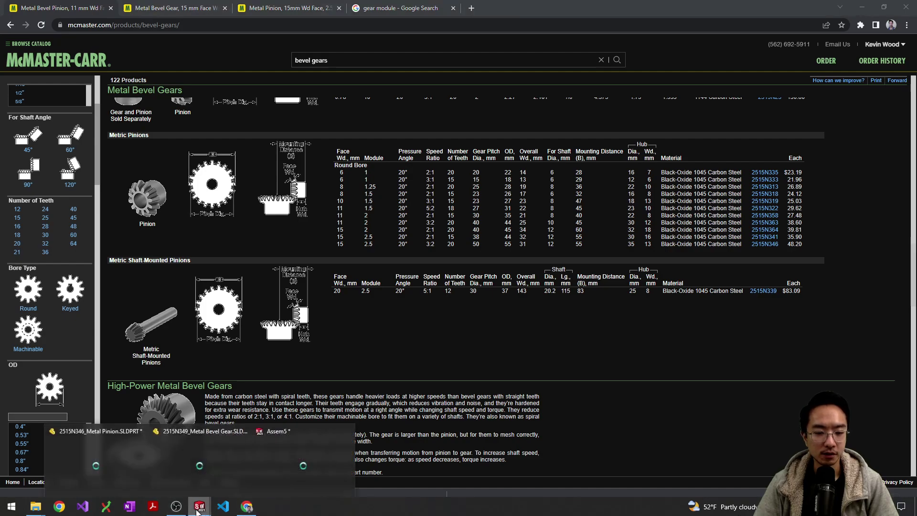
{"action": "left_click", "coordinate": [308, 475]}
{"action": "middle_click_drag", "start_coordinate": [492, 287], "coordinate": [550, 238]}
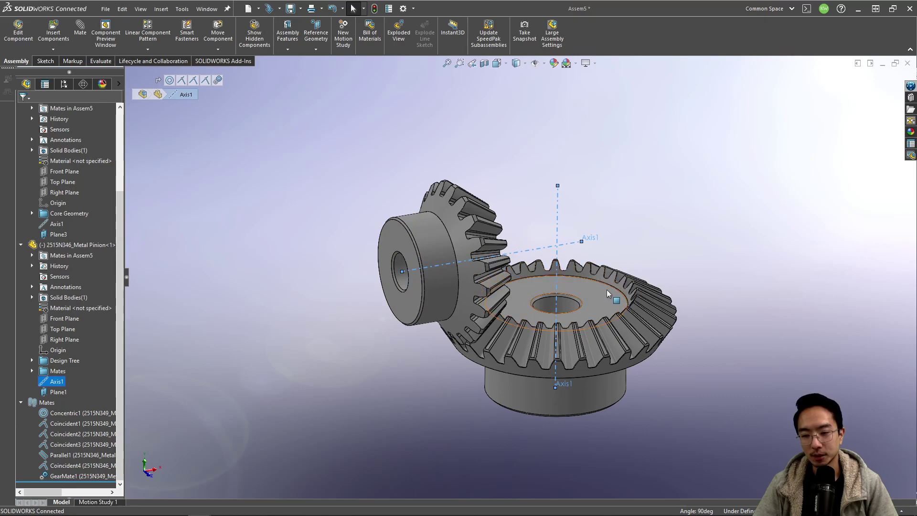
{"action": "middle_click_drag", "start_coordinate": [608, 293], "coordinate": [523, 295]}
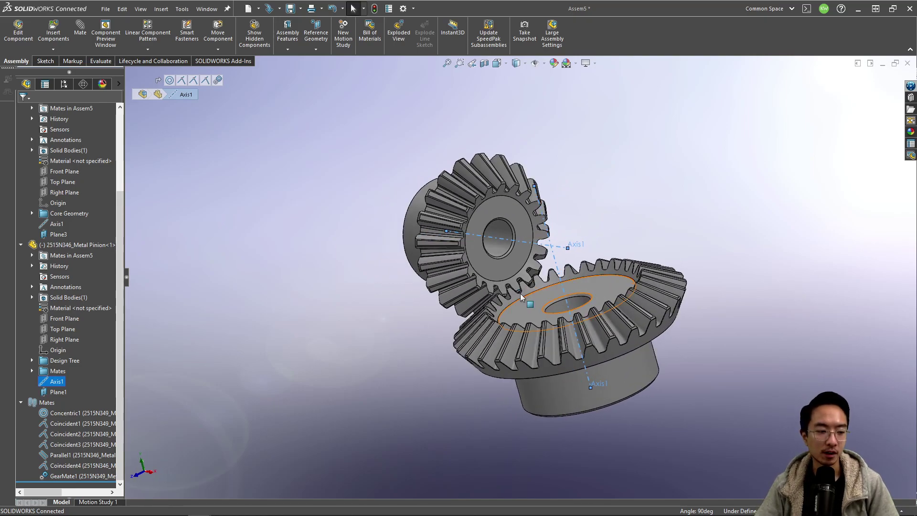